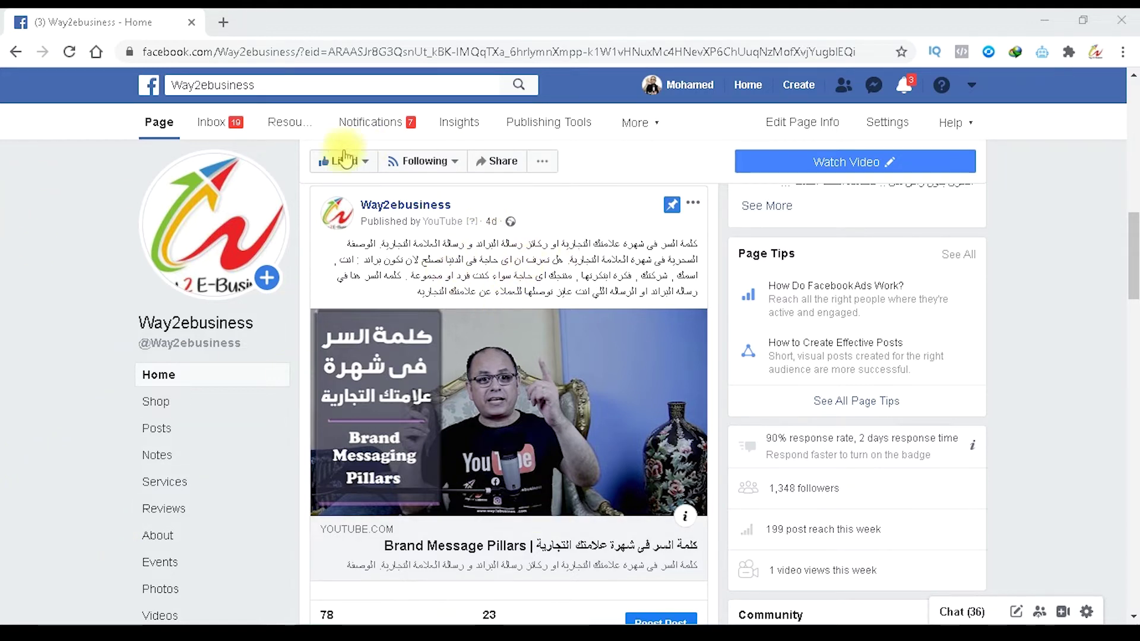
# Open the boost settings for the pinned Brand Messaging Pillars post on the Way2ebusiness page.
pyautogui.scroll(-3, 585, 255)
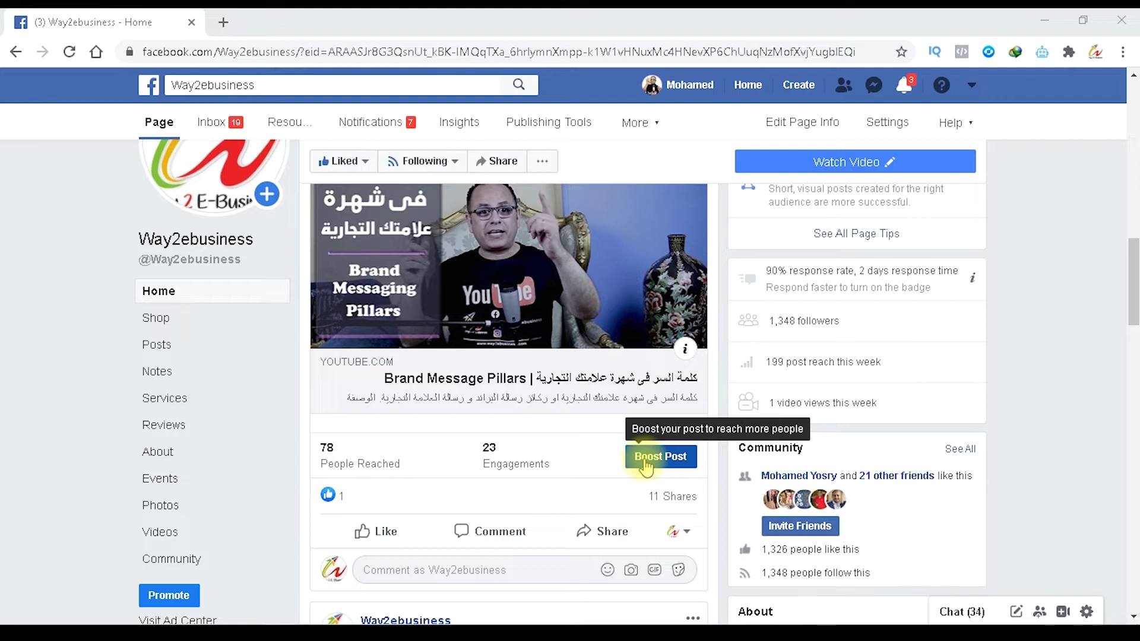
pyautogui.click(644, 461)
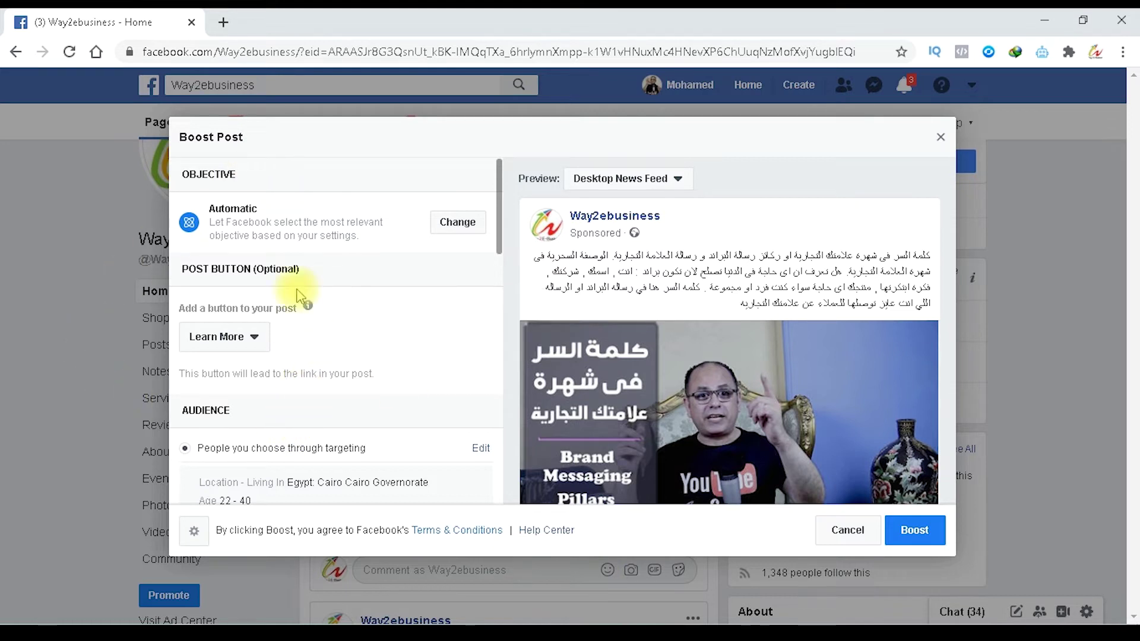
pyautogui.moveTo(298, 314)
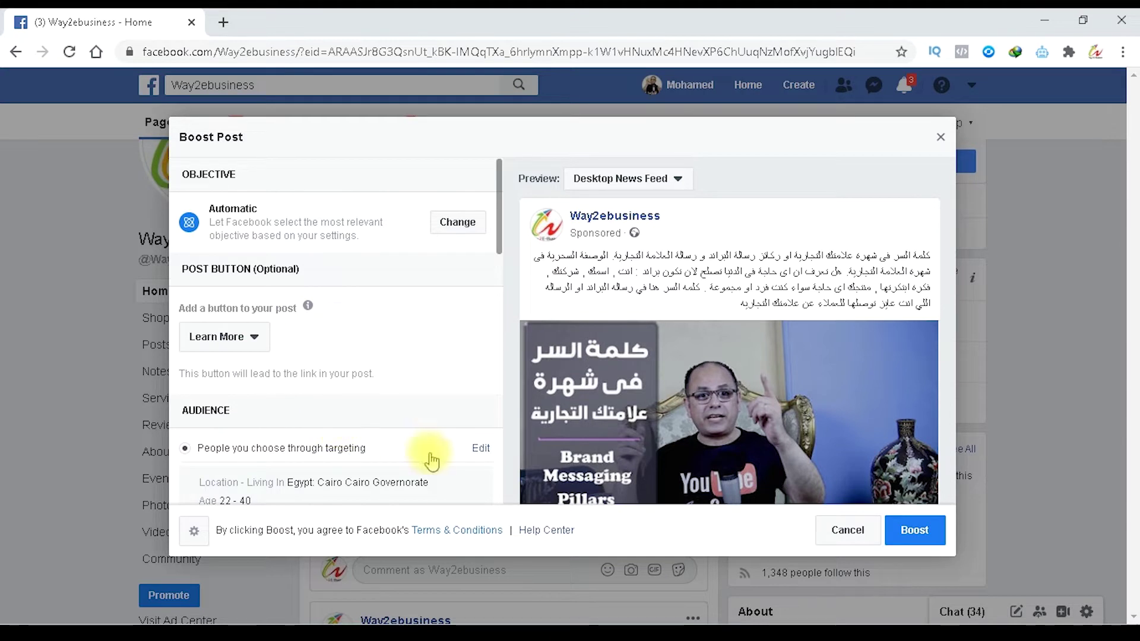
# Choose Learn More as the optional button for the boosted post.
pyautogui.scroll(-4, 826, 284)
pyautogui.scroll(2, 826, 284)
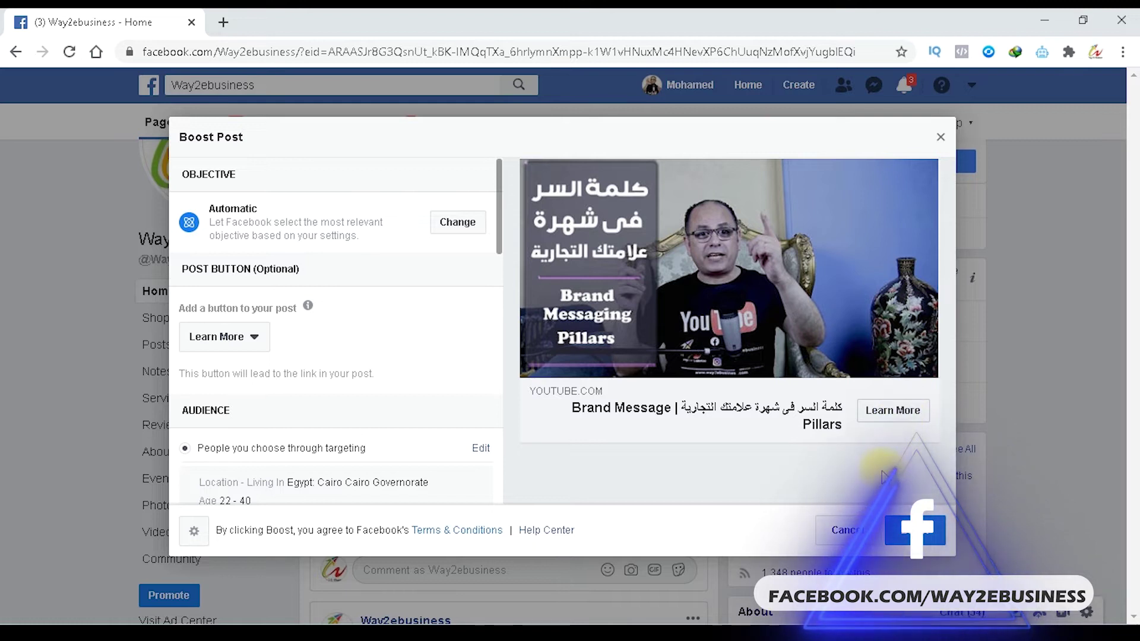
pyautogui.click(256, 341)
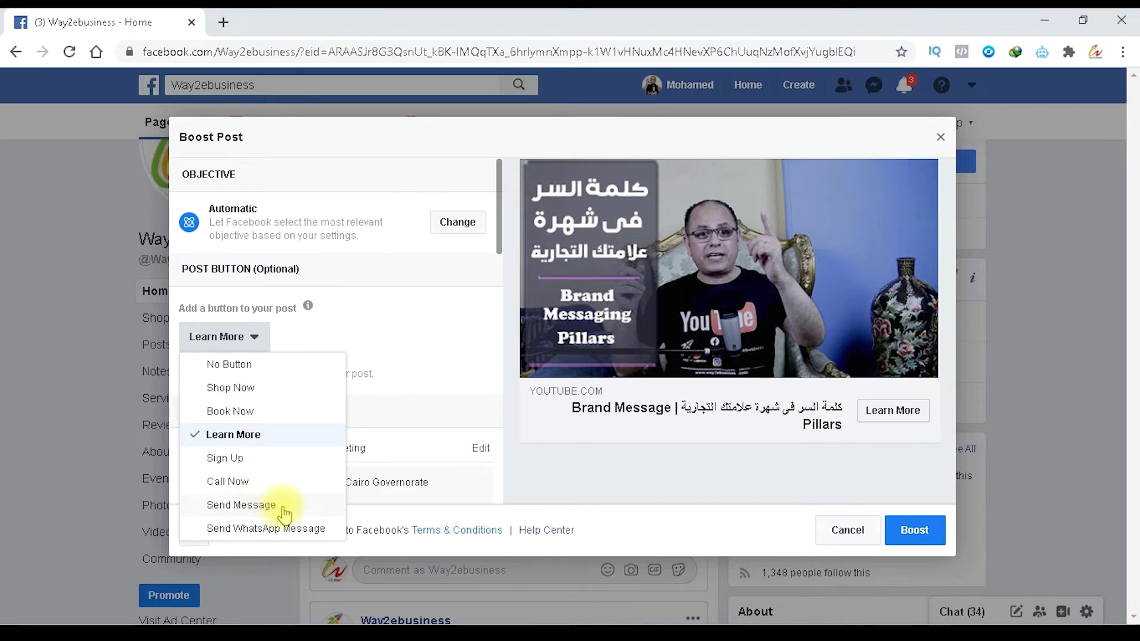
pyautogui.click(268, 446)
# Open the audience "People you choose through targeting" for editing.
pyautogui.scroll(-4, 405, 264)
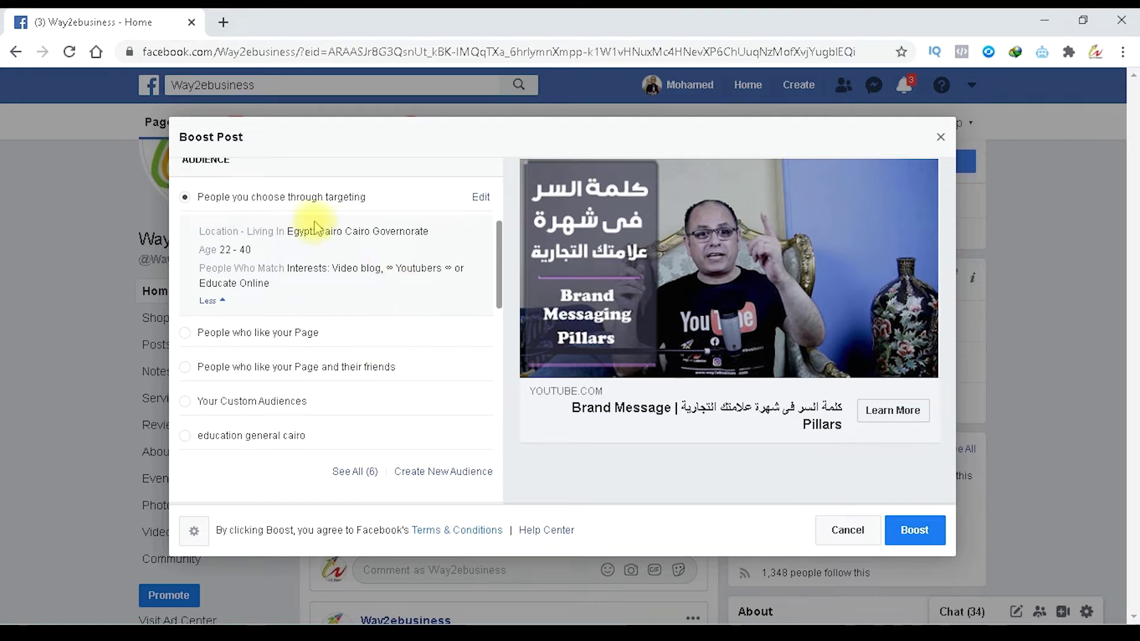
pyautogui.scroll(1, 439, 331)
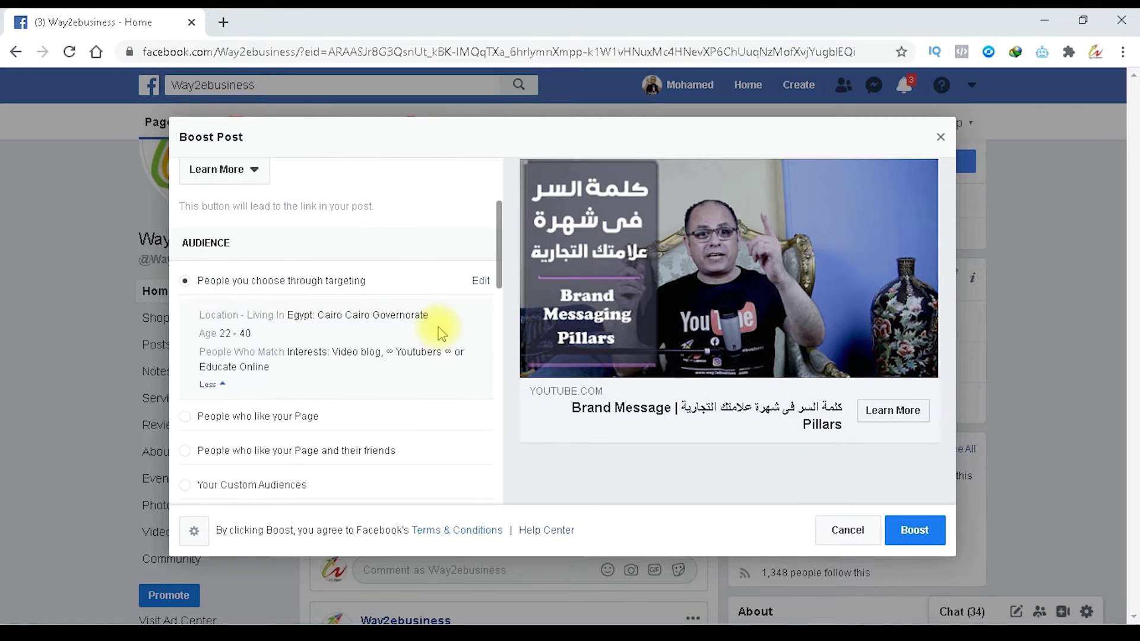
pyautogui.click(483, 283)
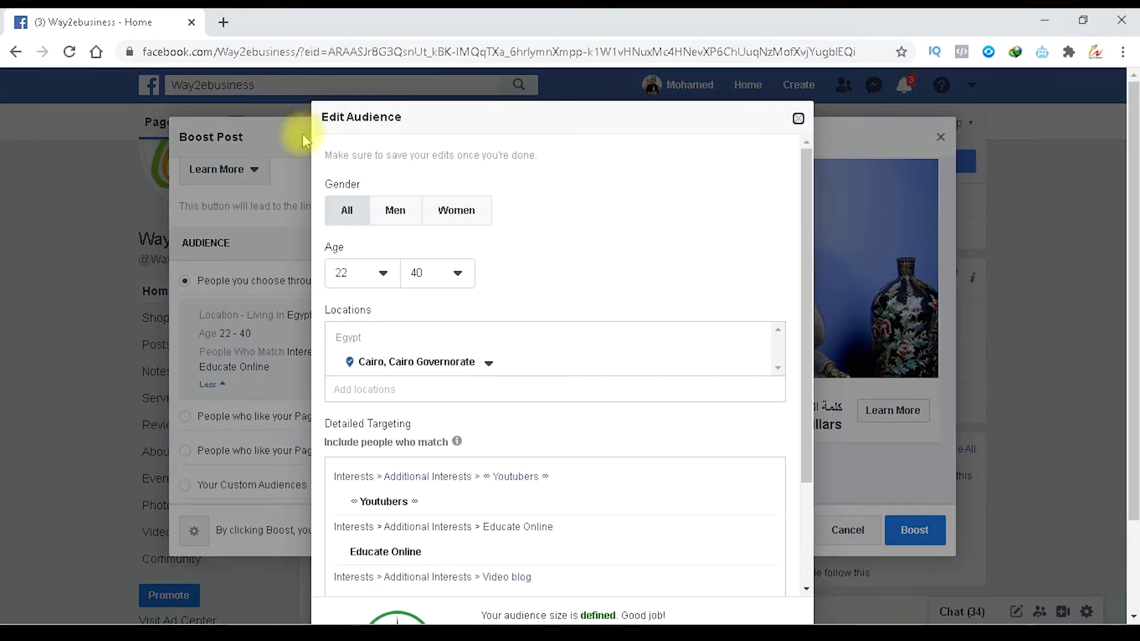
pyautogui.moveTo(326, 179); pyautogui.dragTo(362, 183)
pyautogui.click(631, 221)
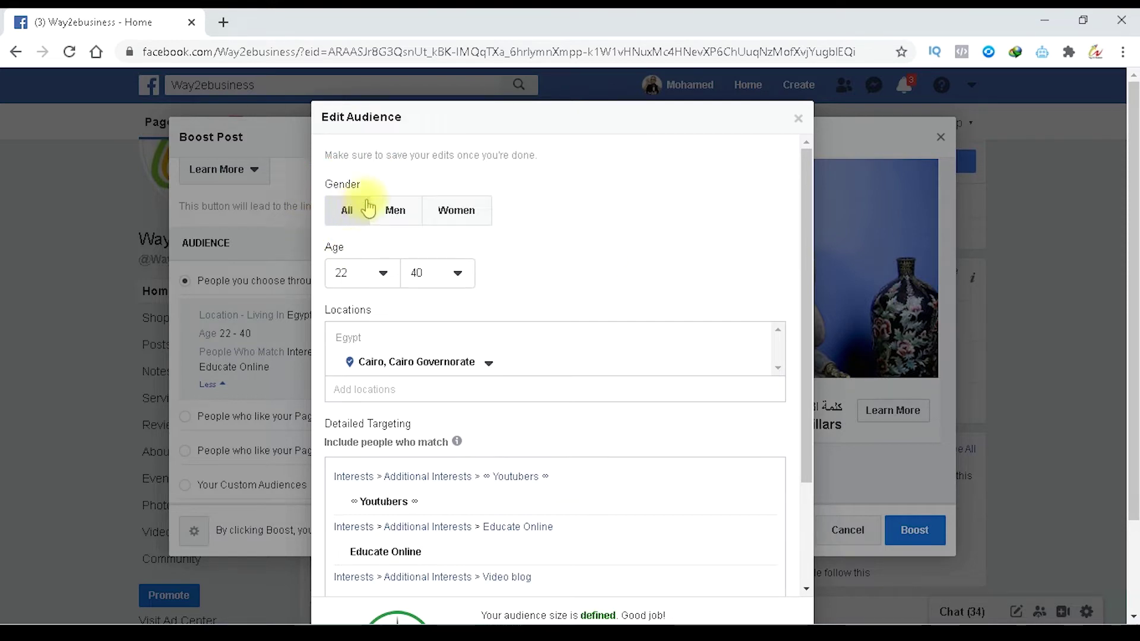
pyautogui.moveTo(380, 308)
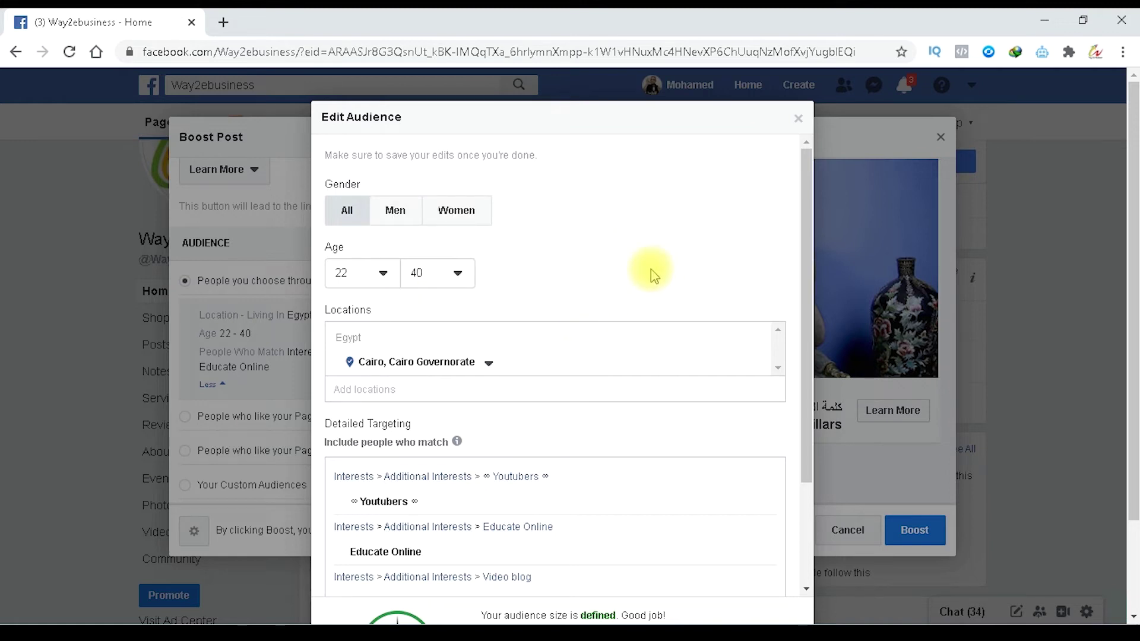
pyautogui.click(383, 274)
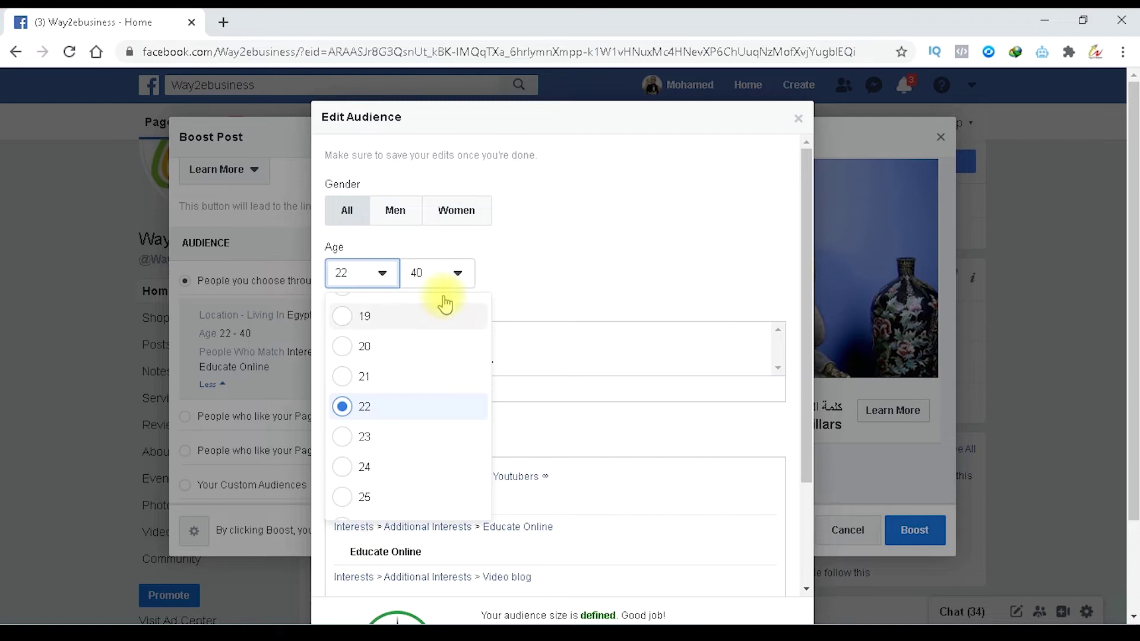
pyautogui.click(573, 272)
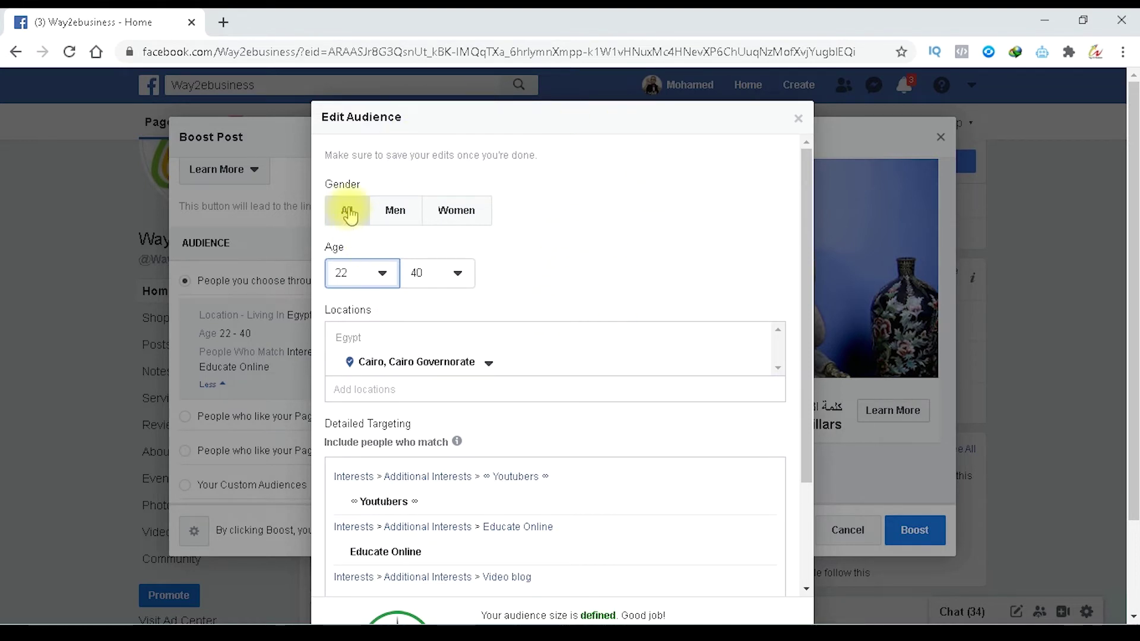
# Restrict the audience to women with an age range of 19 to 22.
pyautogui.click(461, 225)
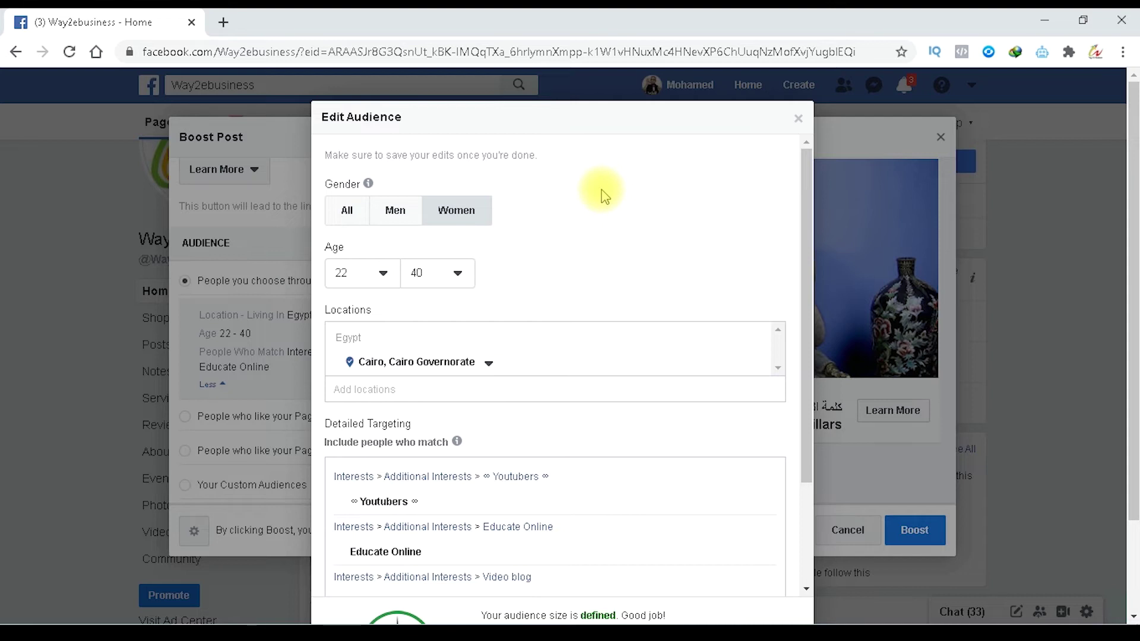
pyautogui.click(377, 271)
pyautogui.click(363, 317)
pyautogui.click(444, 279)
pyautogui.scroll(10, 469, 439)
pyautogui.scroll(2, 471, 437)
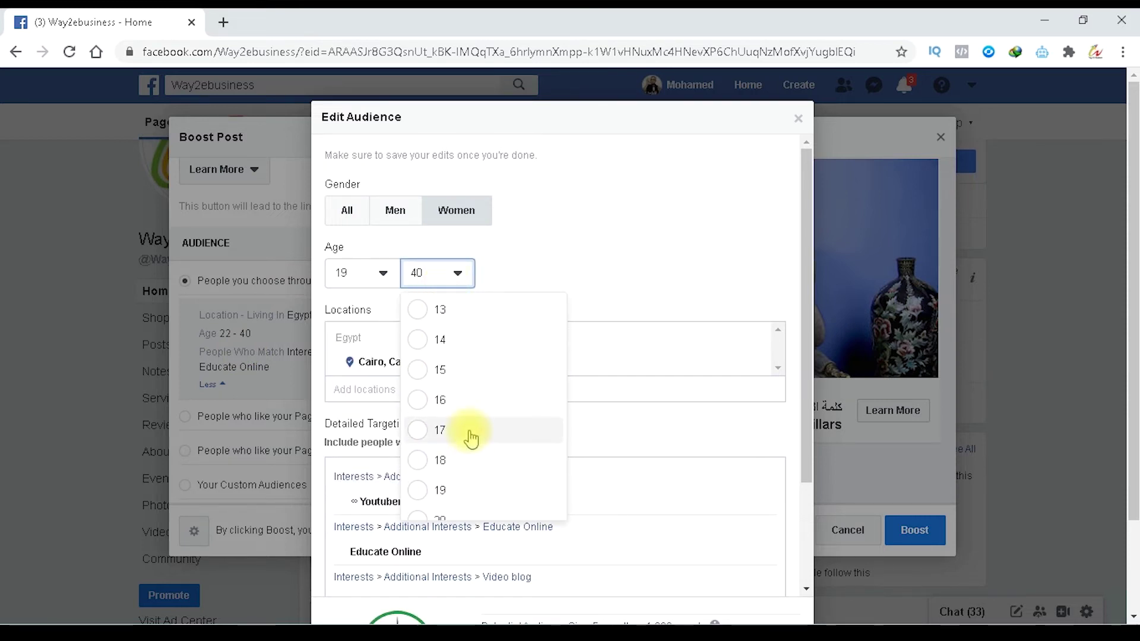
pyautogui.scroll(-4, 428, 329)
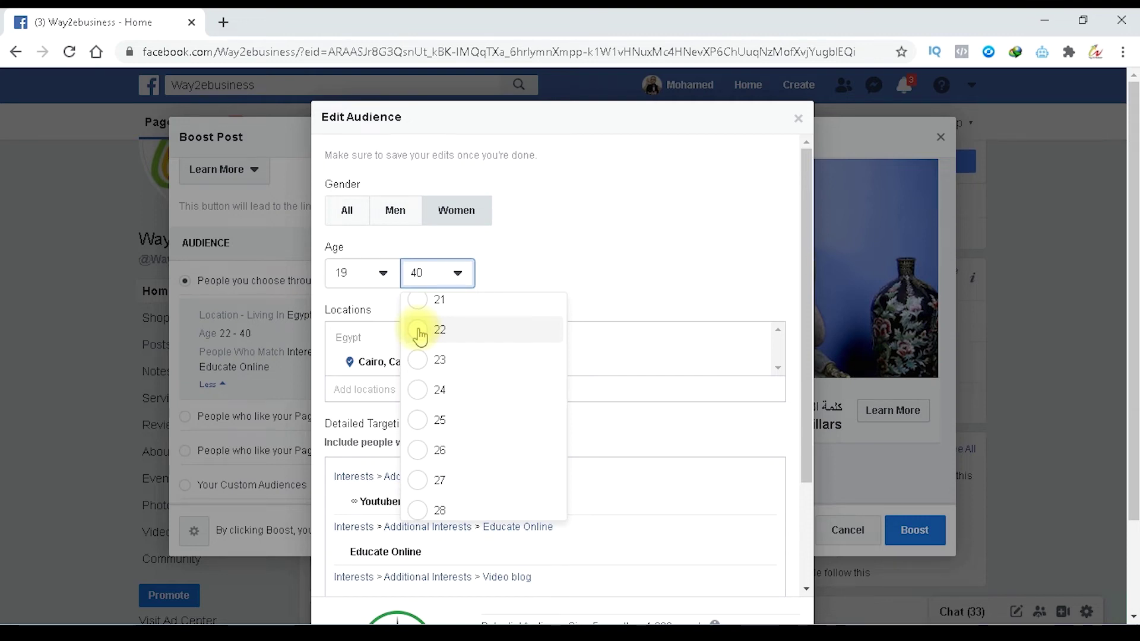
pyautogui.click(419, 331)
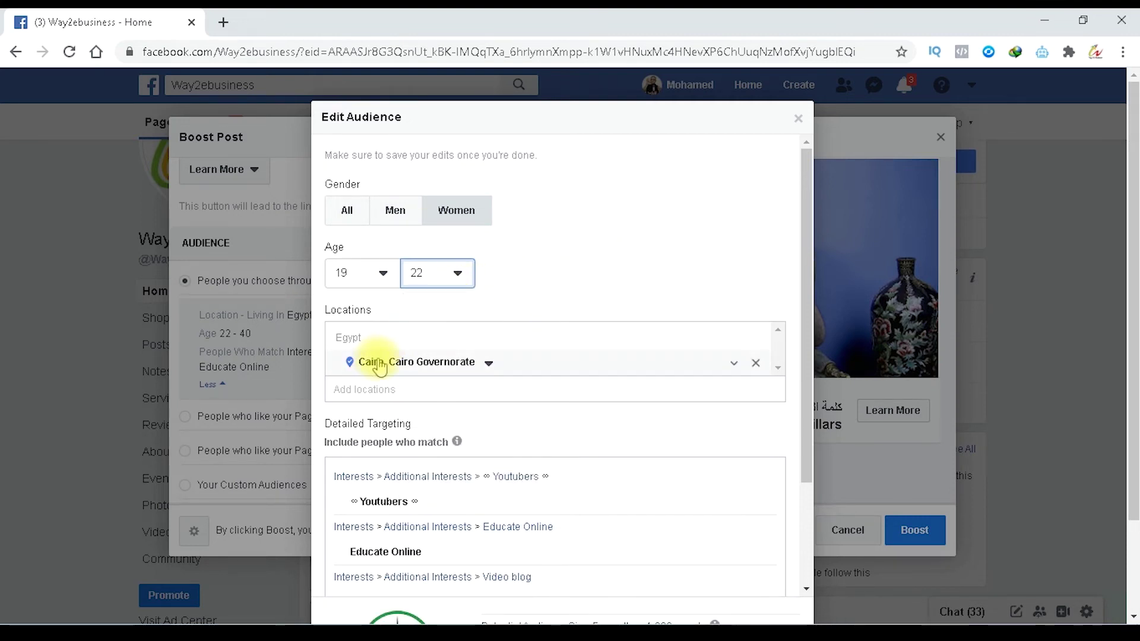
# Replace the Cairo location with Nasr City, Cairo Governorate, and set its radius to 18 miles.
pyautogui.moveTo(419, 423)
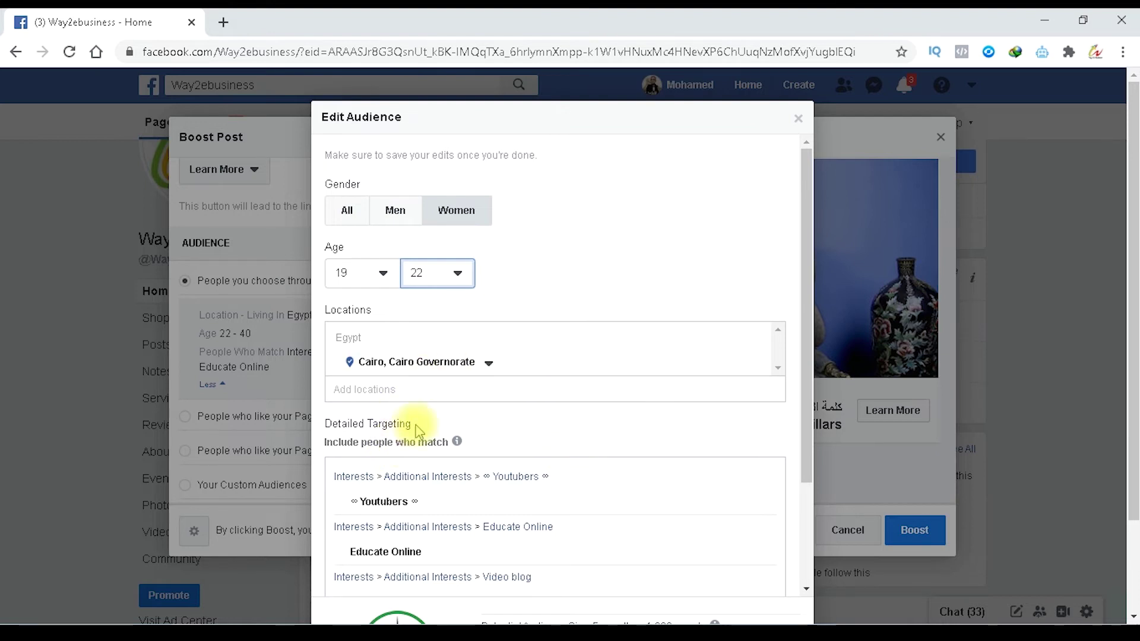
pyautogui.click(475, 394)
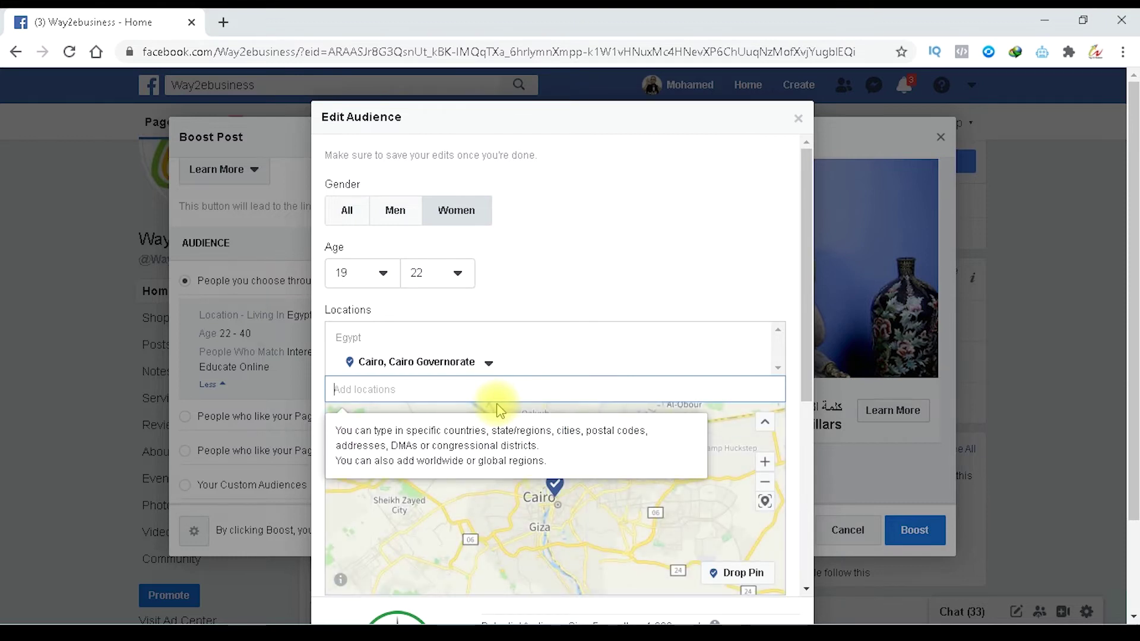
pyautogui.write('nasr city')
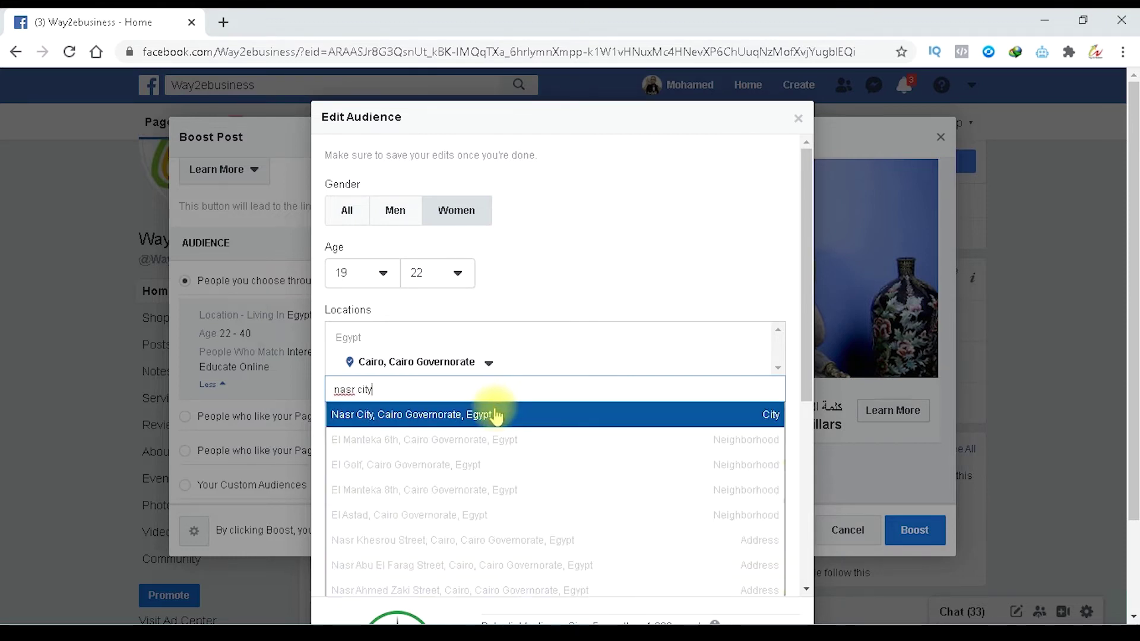
pyautogui.click(492, 415)
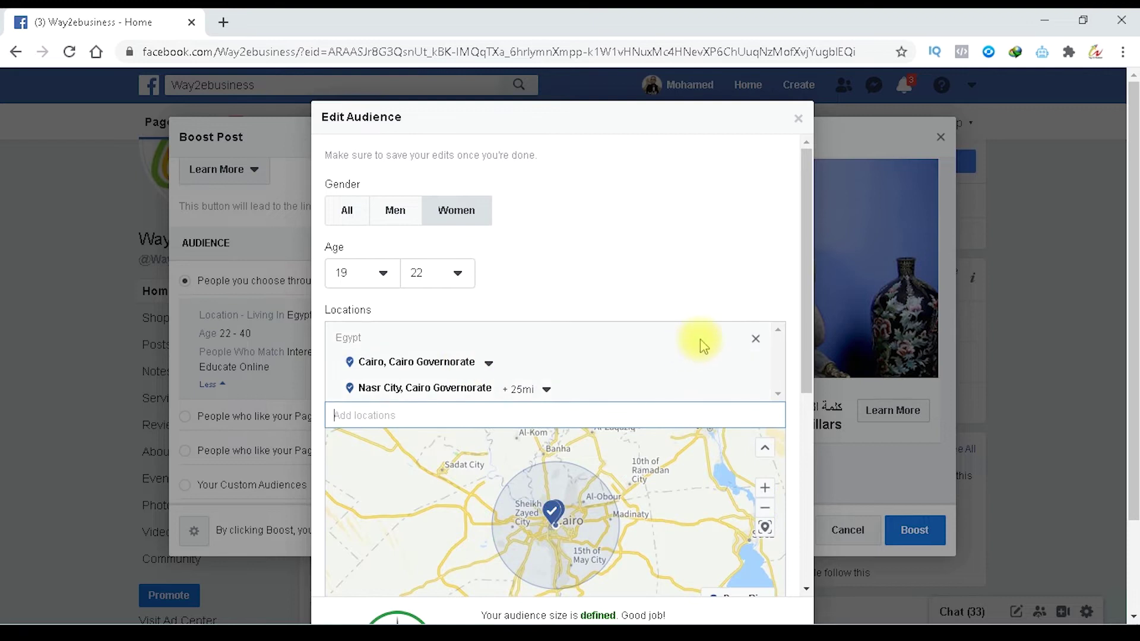
pyautogui.click(756, 363)
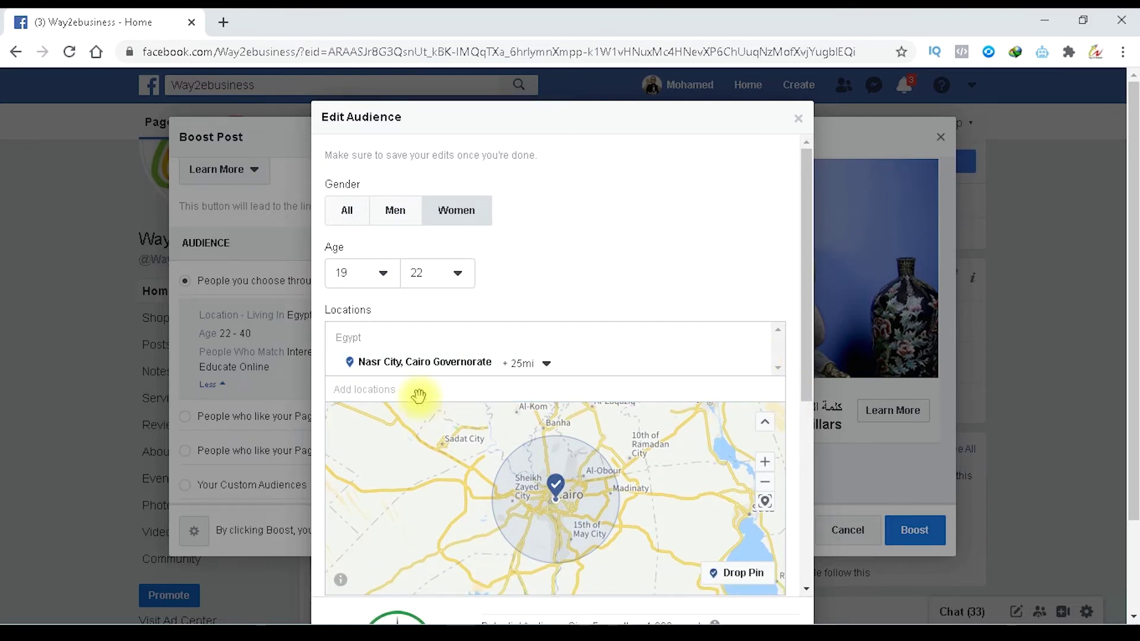
pyautogui.click(546, 366)
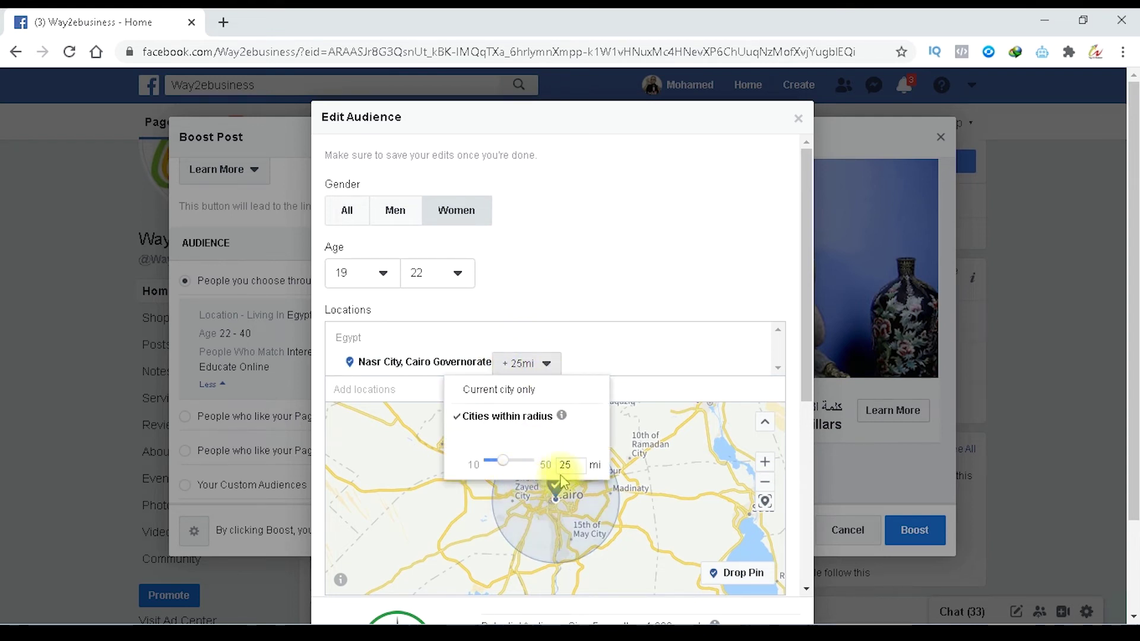
pyautogui.moveTo(504, 469); pyautogui.dragTo(510, 468)
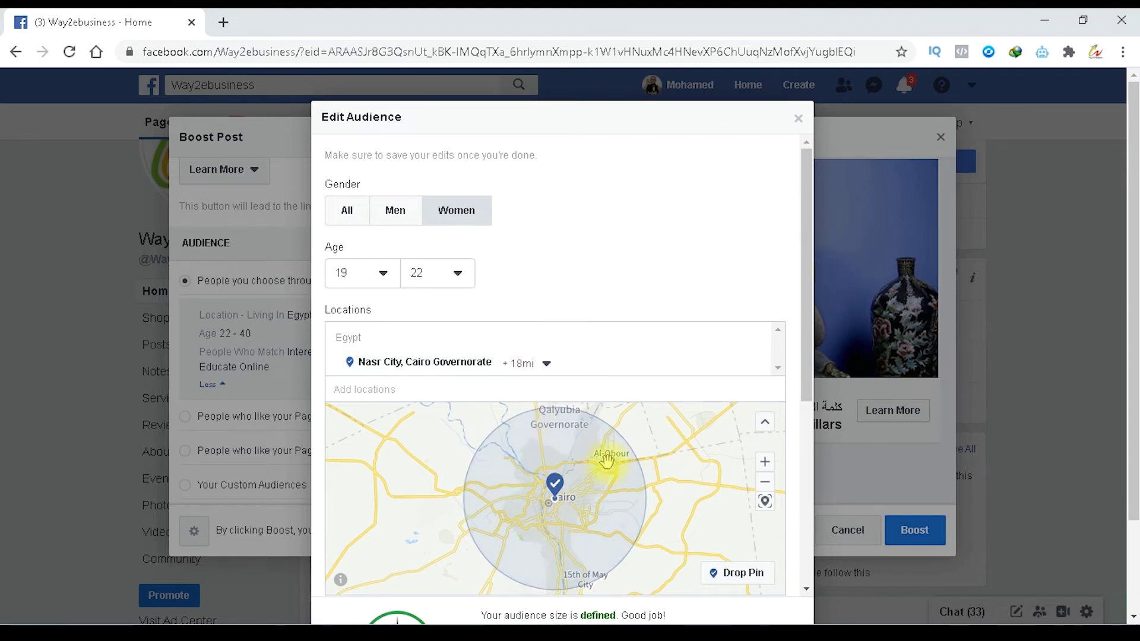
# Remove the Youtubers, Educate Online and Video blog interests from the audience's detailed targeting.
pyautogui.scroll(-3, 631, 395)
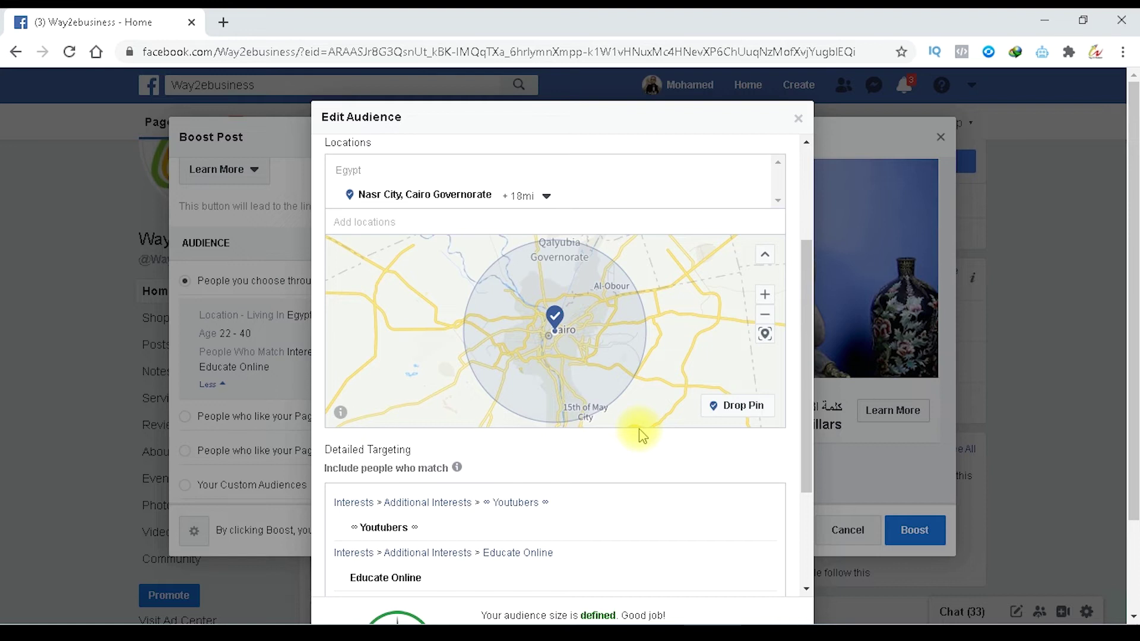
pyautogui.moveTo(612, 560)
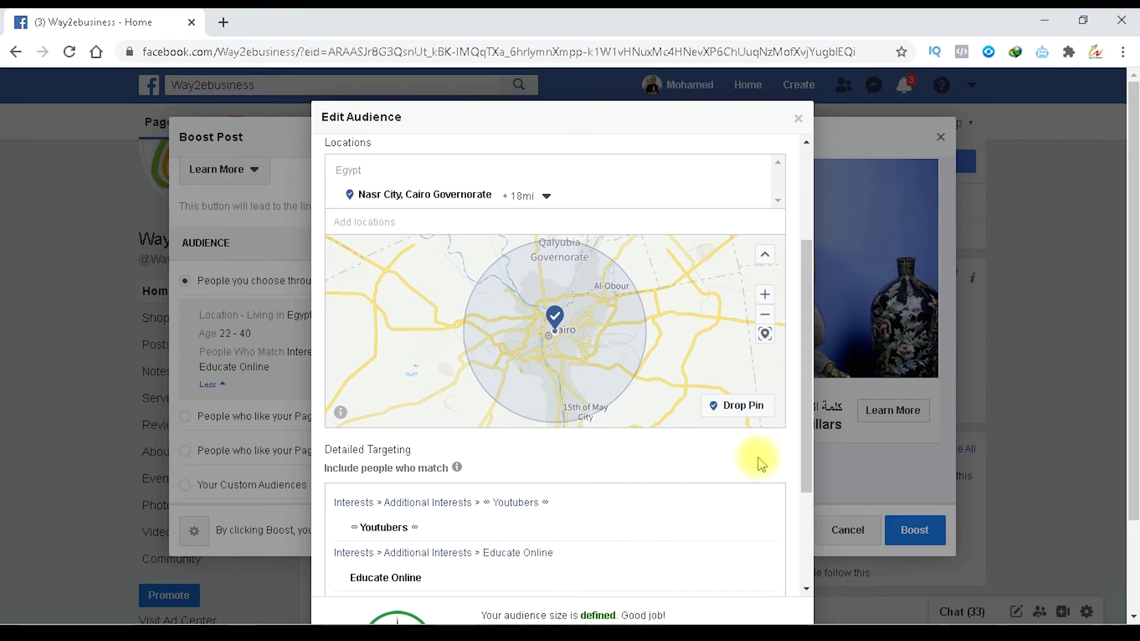
pyautogui.scroll(-3, 754, 428)
pyautogui.moveTo(395, 410)
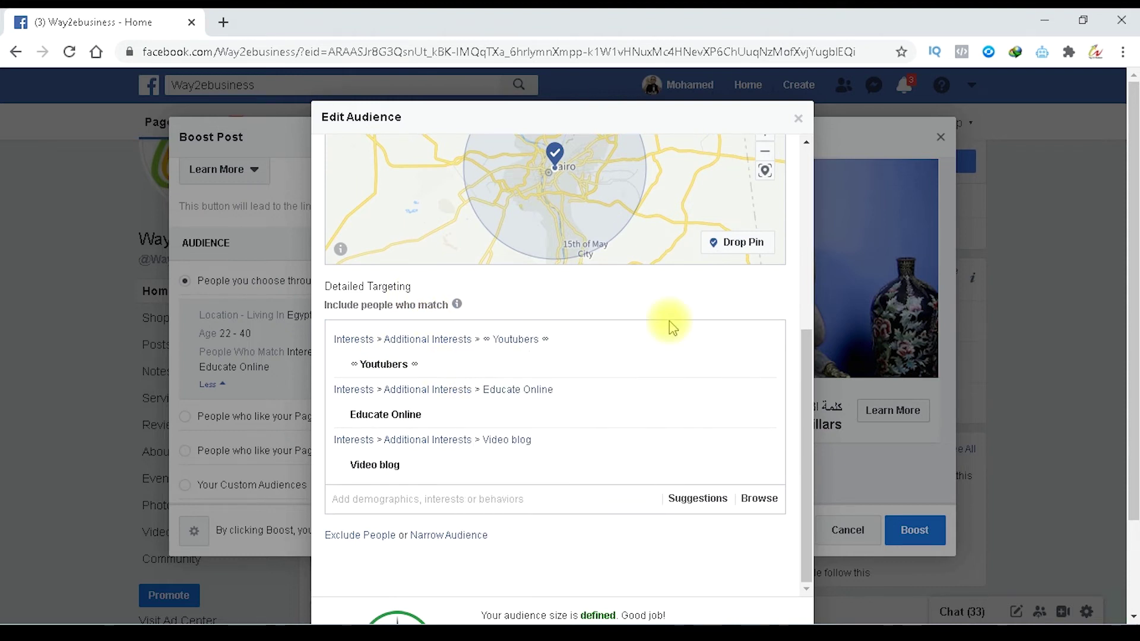
pyautogui.moveTo(755, 341)
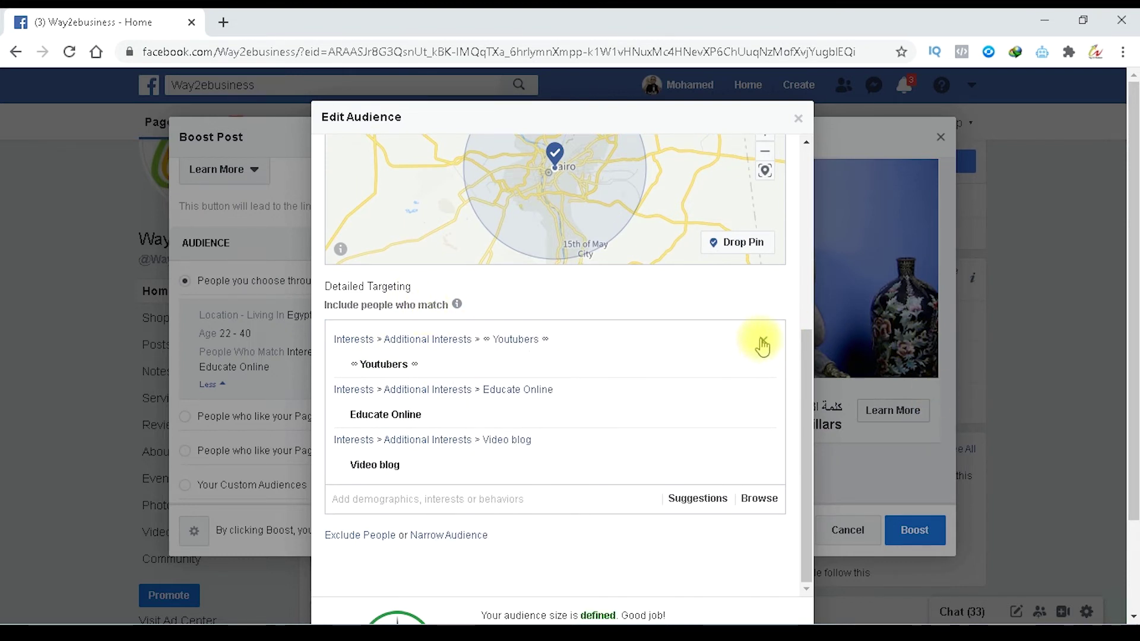
pyautogui.click(763, 341)
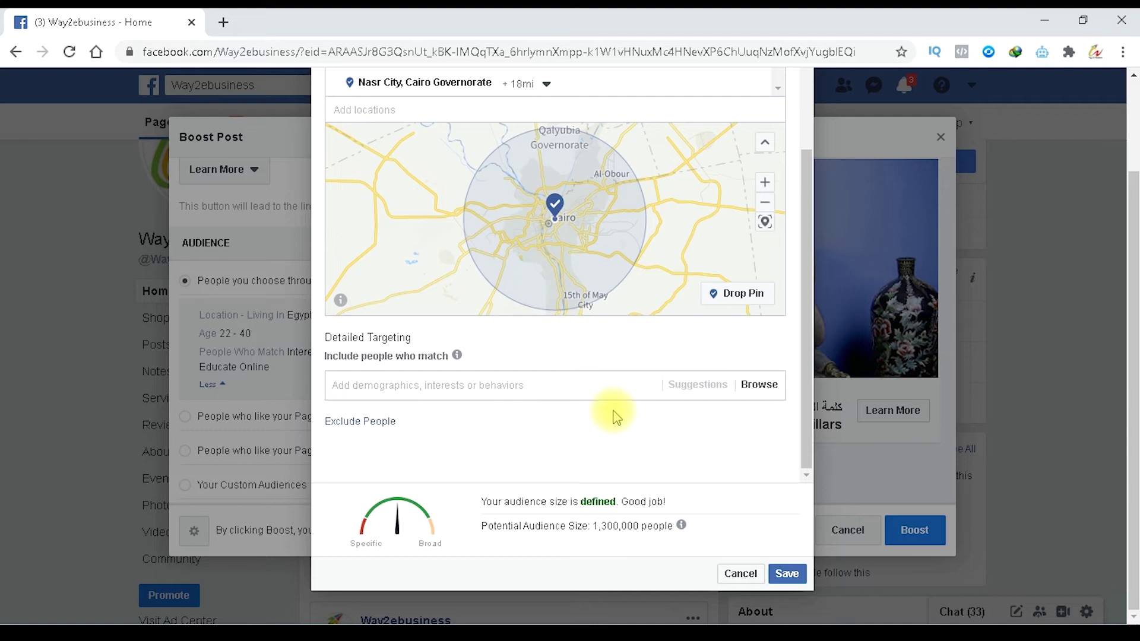
# Browse the Education options under Demographics in detailed targeting, including the available education levels.
pyautogui.click(759, 385)
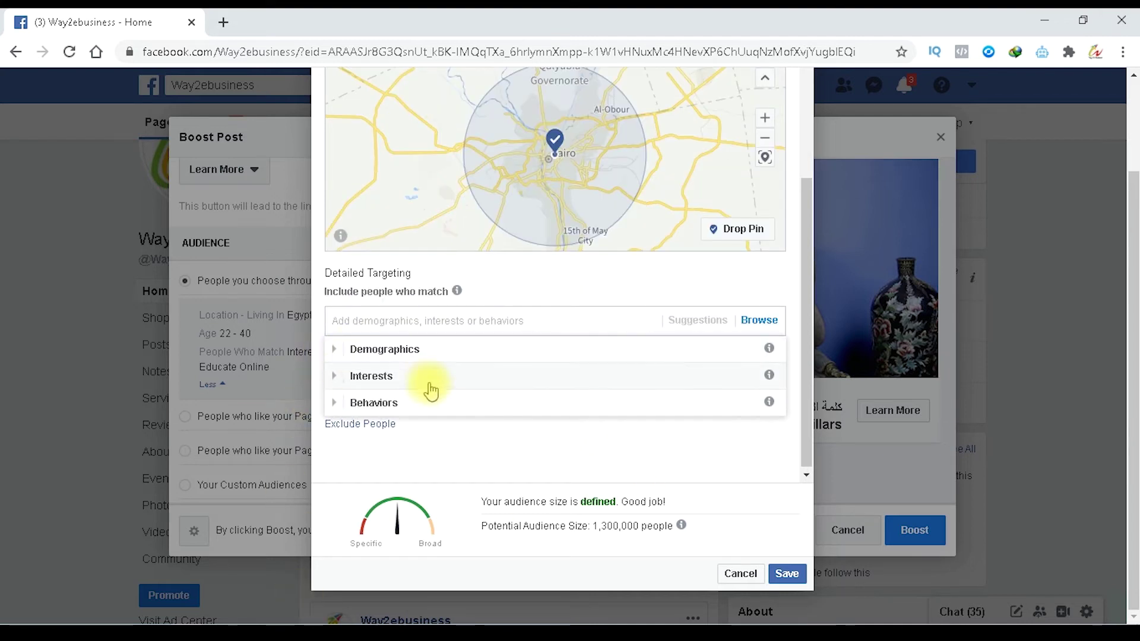
pyautogui.click(334, 354)
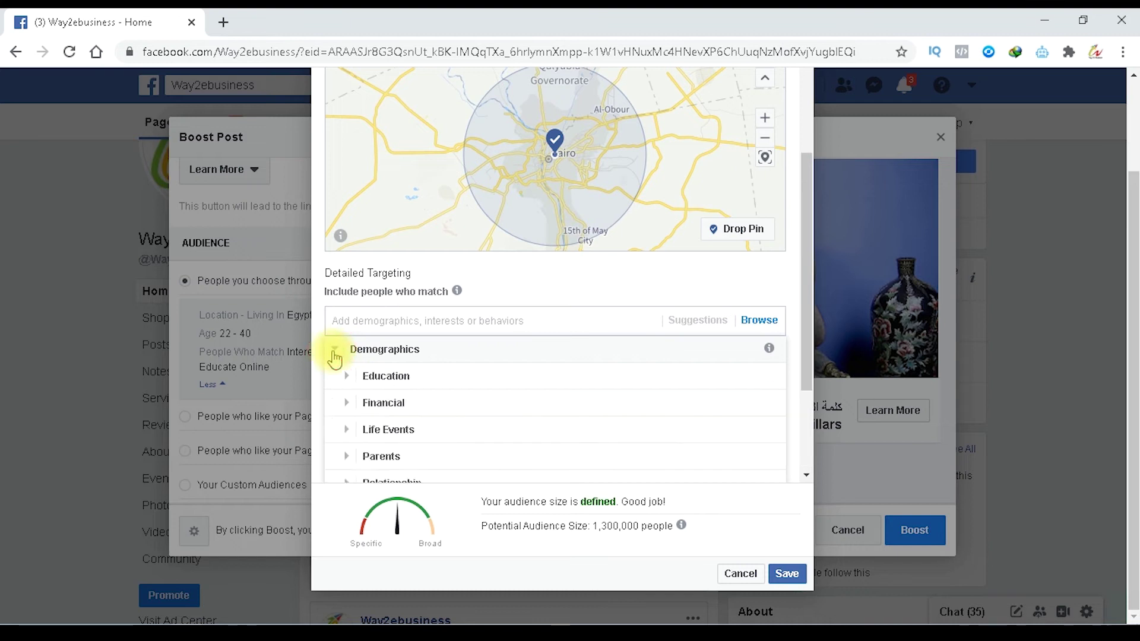
pyautogui.click(346, 380)
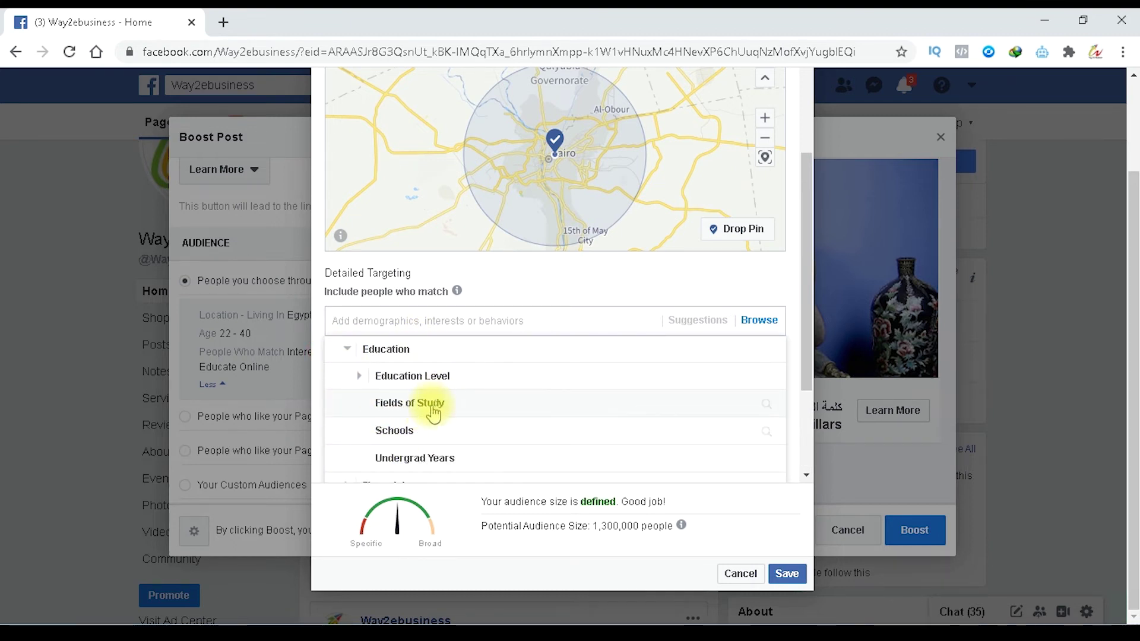
pyautogui.scroll(-2, 493, 408)
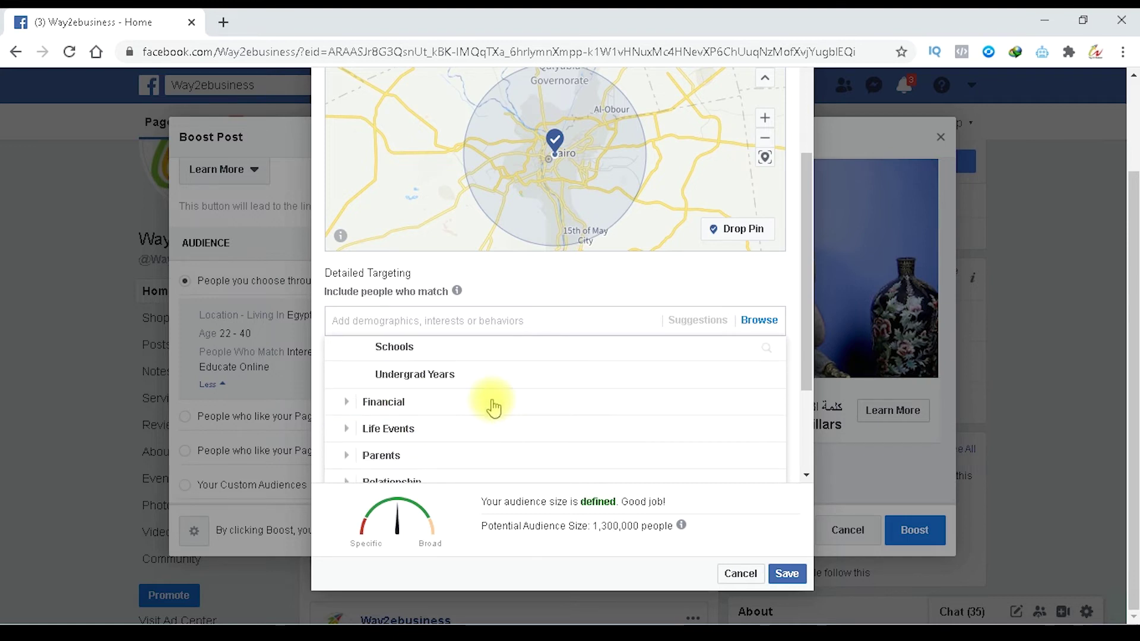
pyautogui.scroll(2, 447, 388)
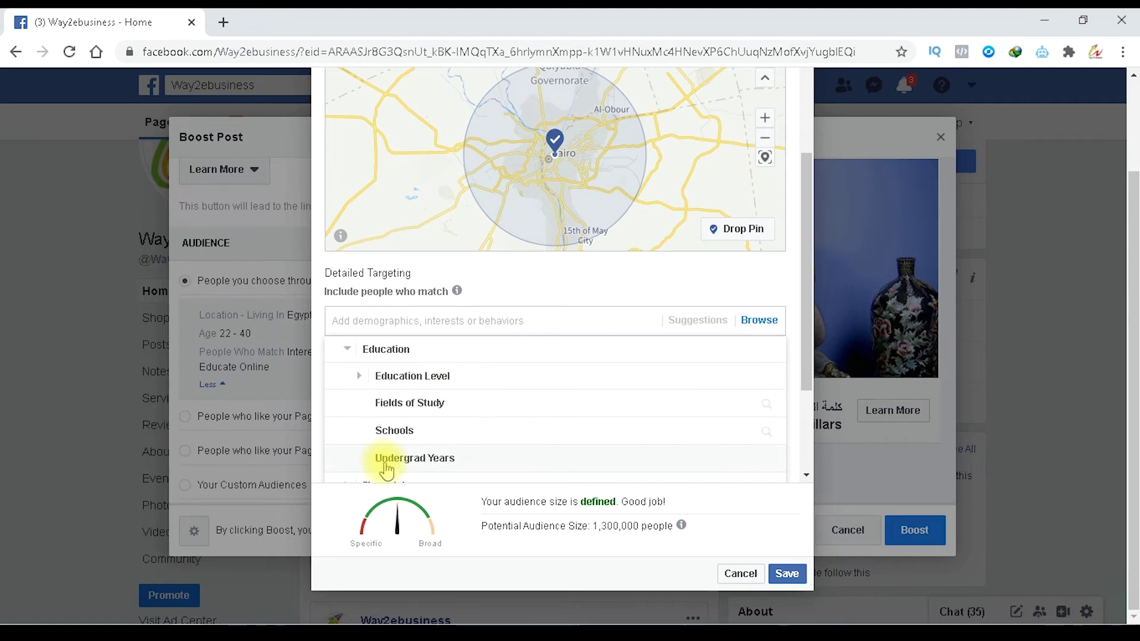
pyautogui.click(363, 377)
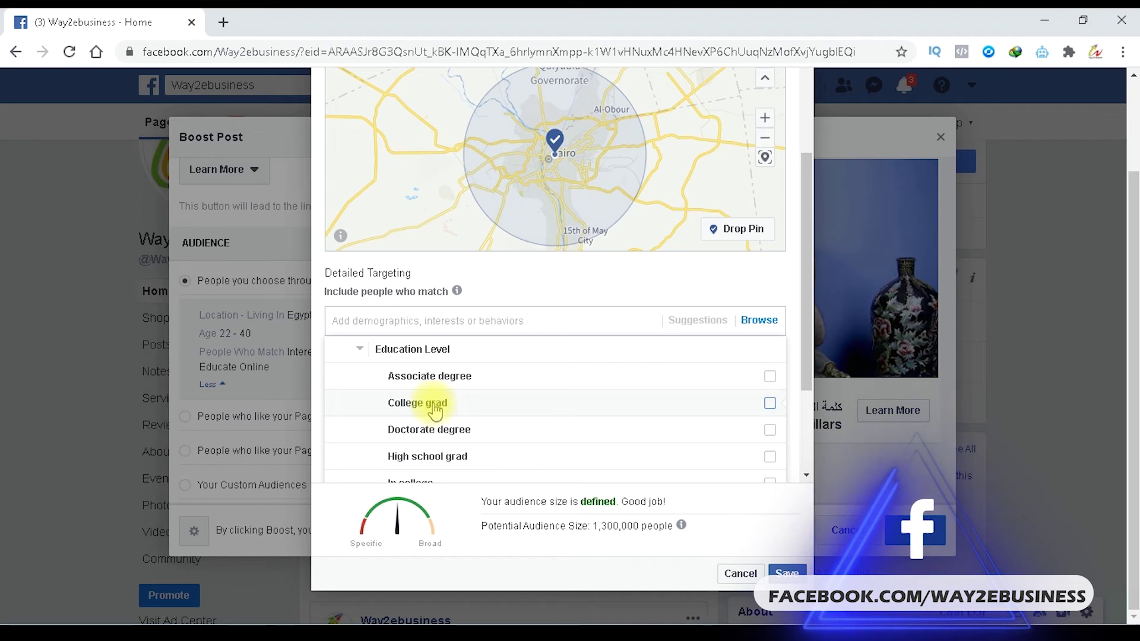
pyautogui.click(356, 349)
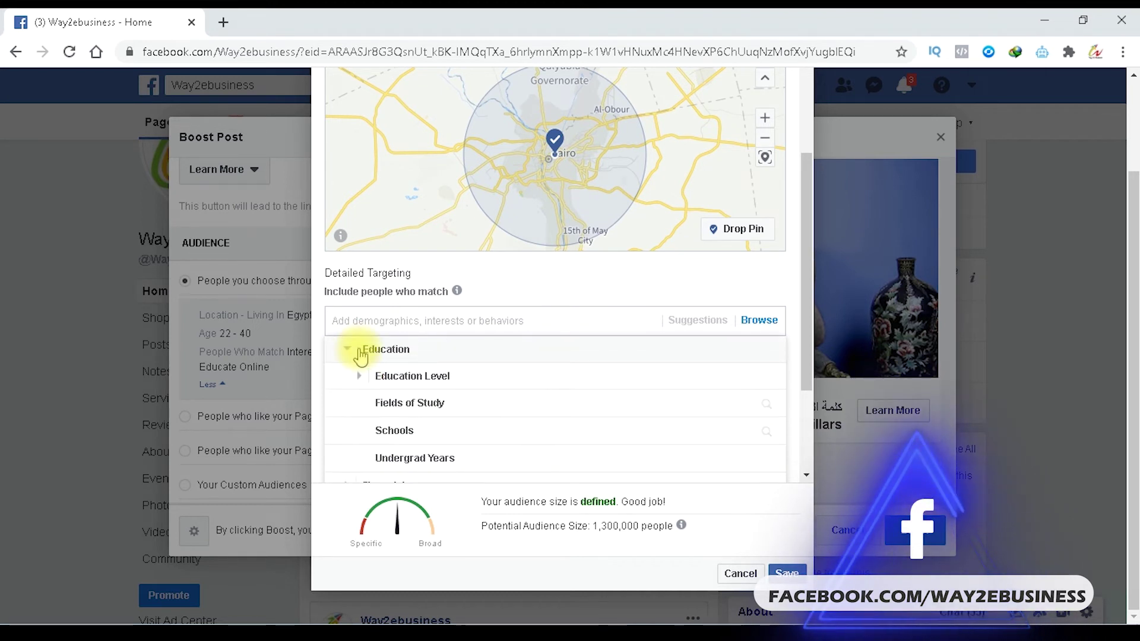
# Browse the Financial and Life Events options under Demographics, including the household income, anniversary and birthday choices.
pyautogui.click(348, 354)
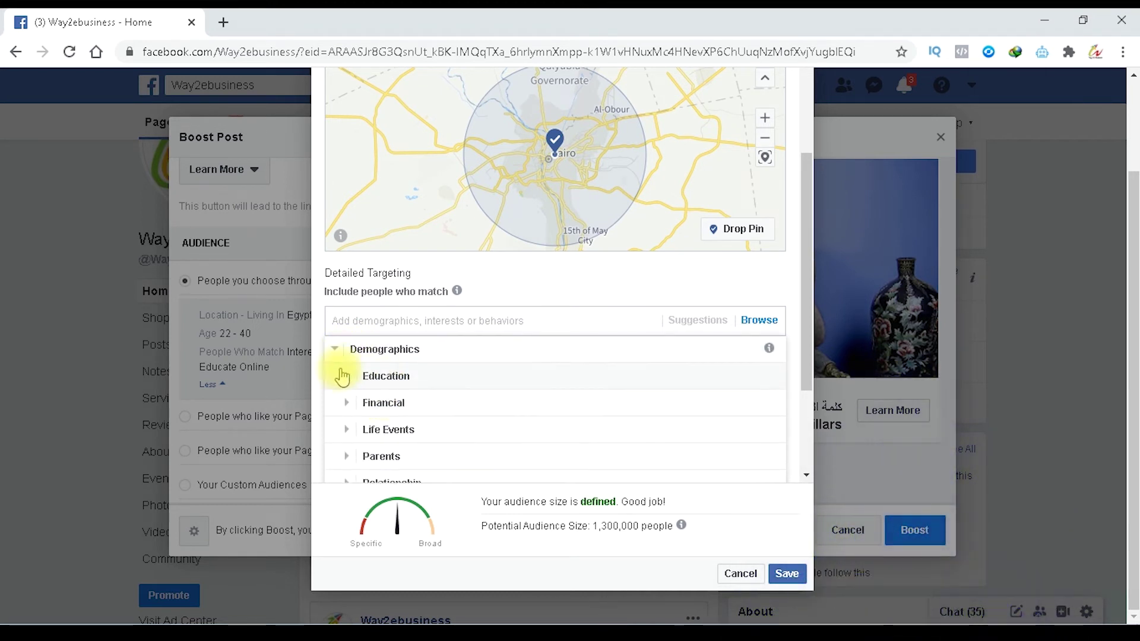
pyautogui.click(348, 402)
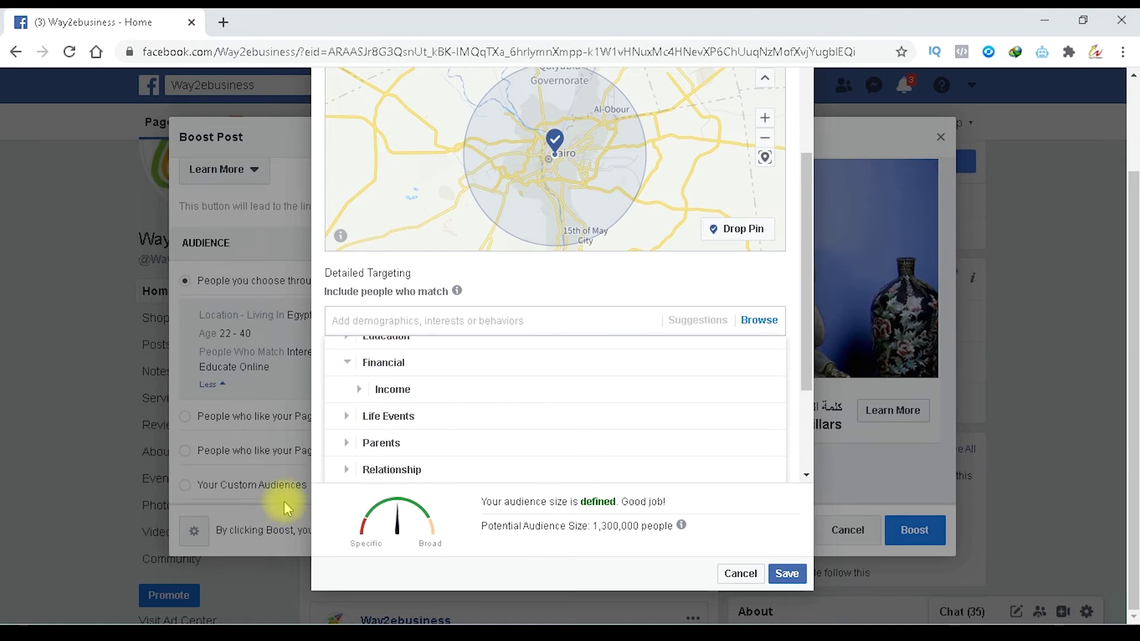
pyautogui.click(362, 392)
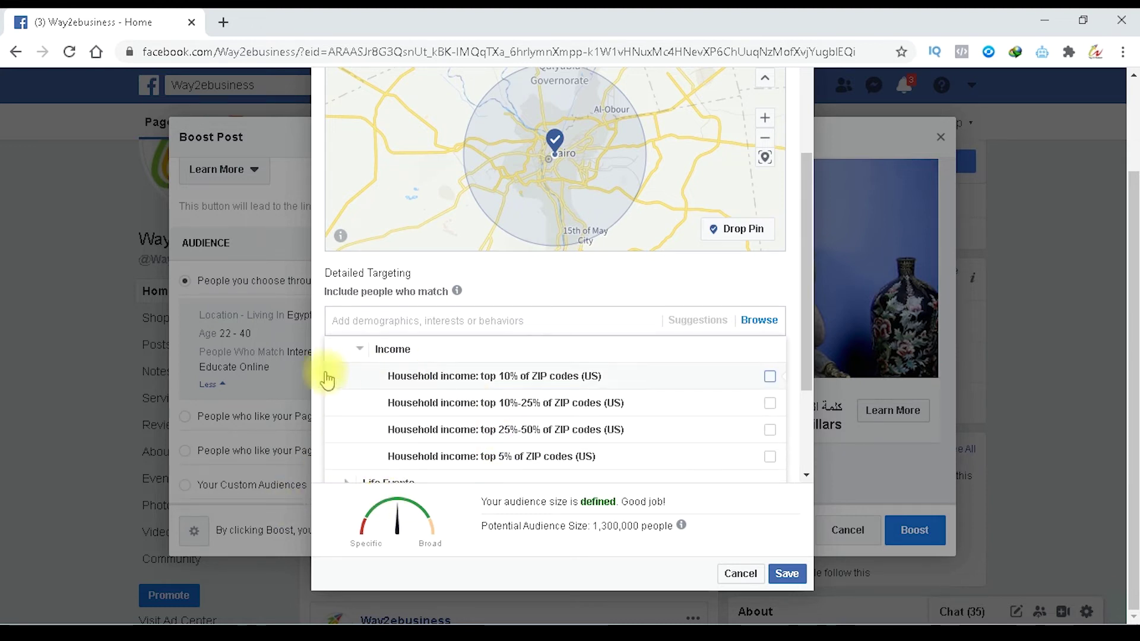
pyautogui.click(360, 358)
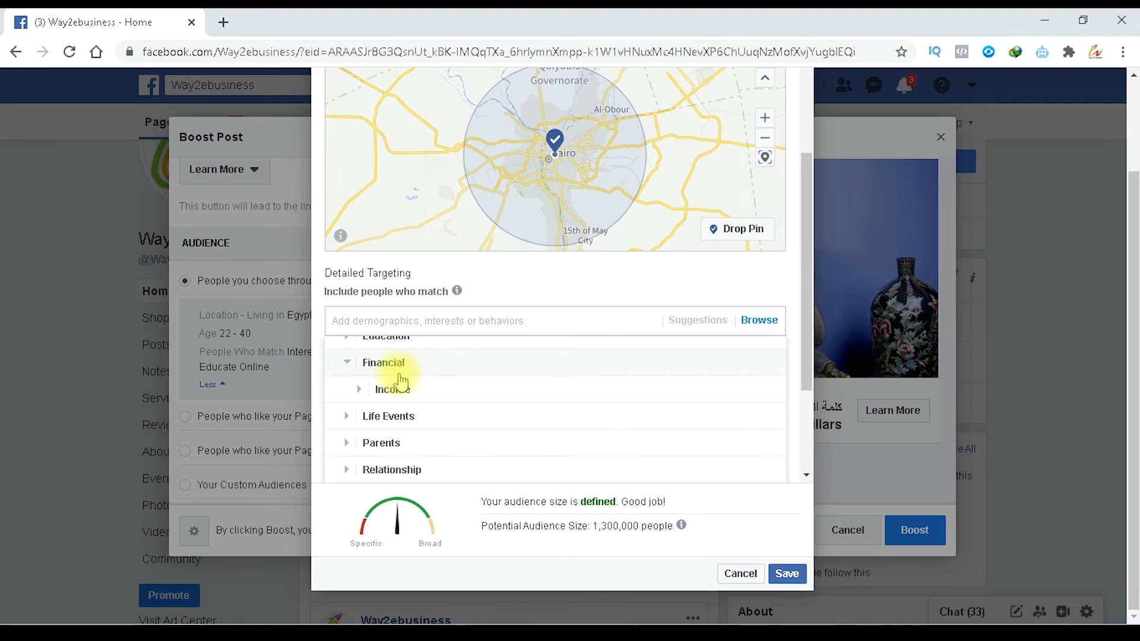
pyautogui.scroll(-1, 400, 380)
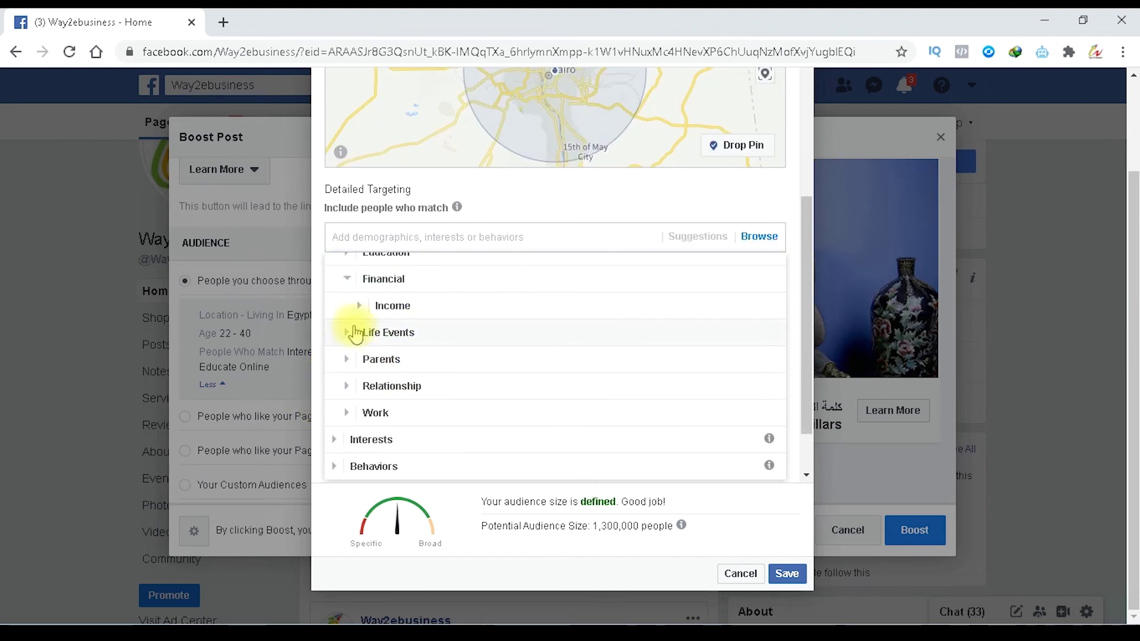
pyautogui.click(356, 333)
pyautogui.click(361, 294)
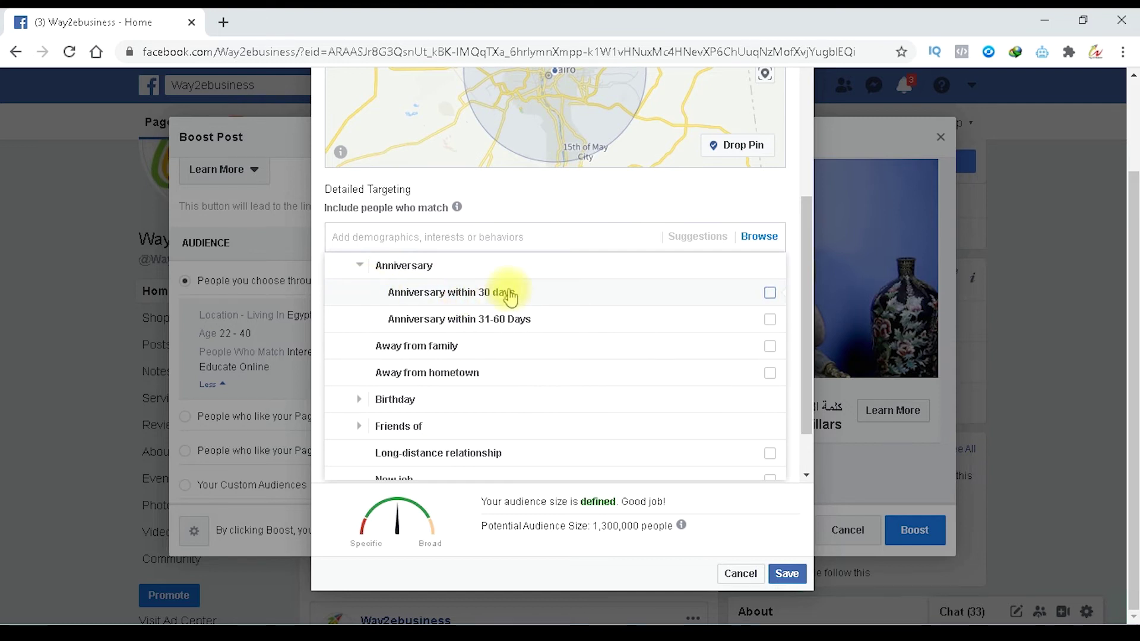
pyautogui.click(359, 265)
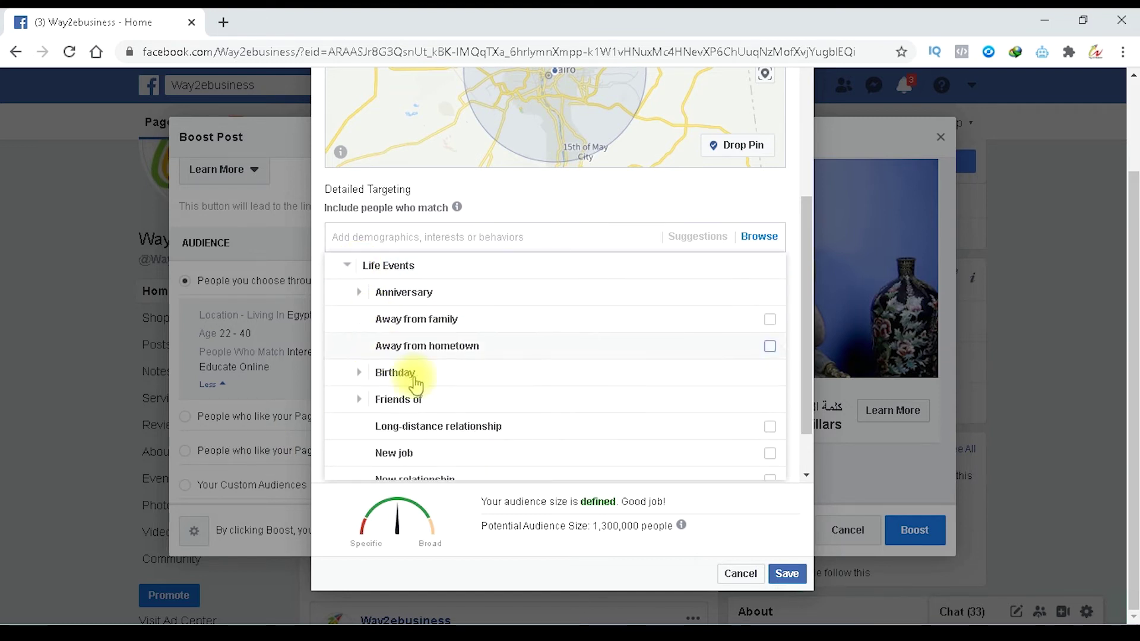
pyautogui.click(359, 374)
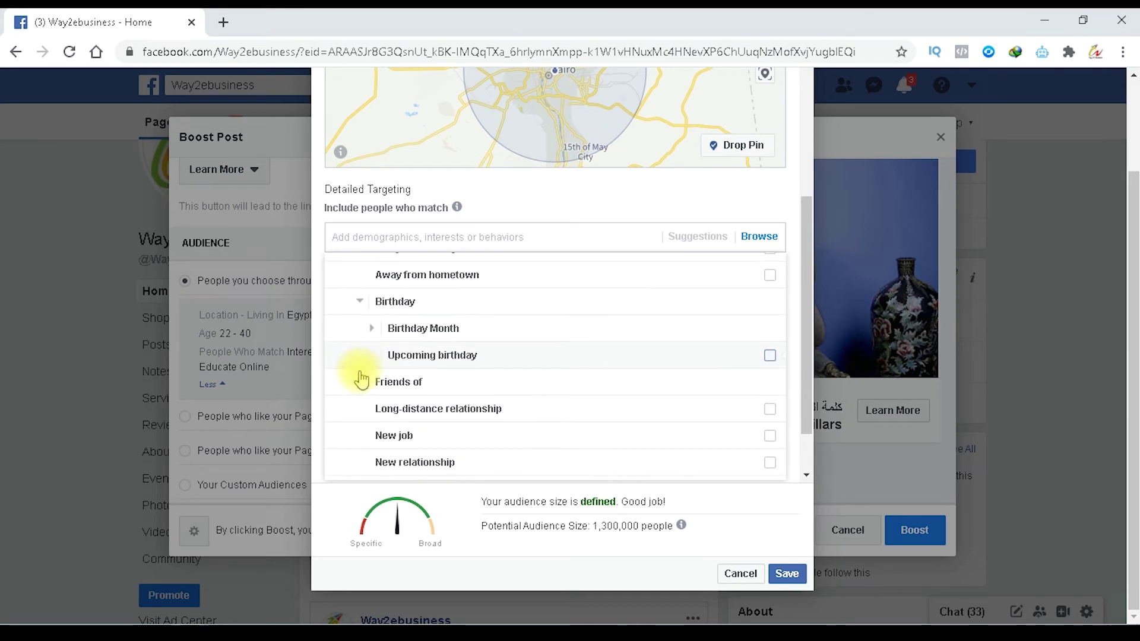
pyautogui.click(371, 294)
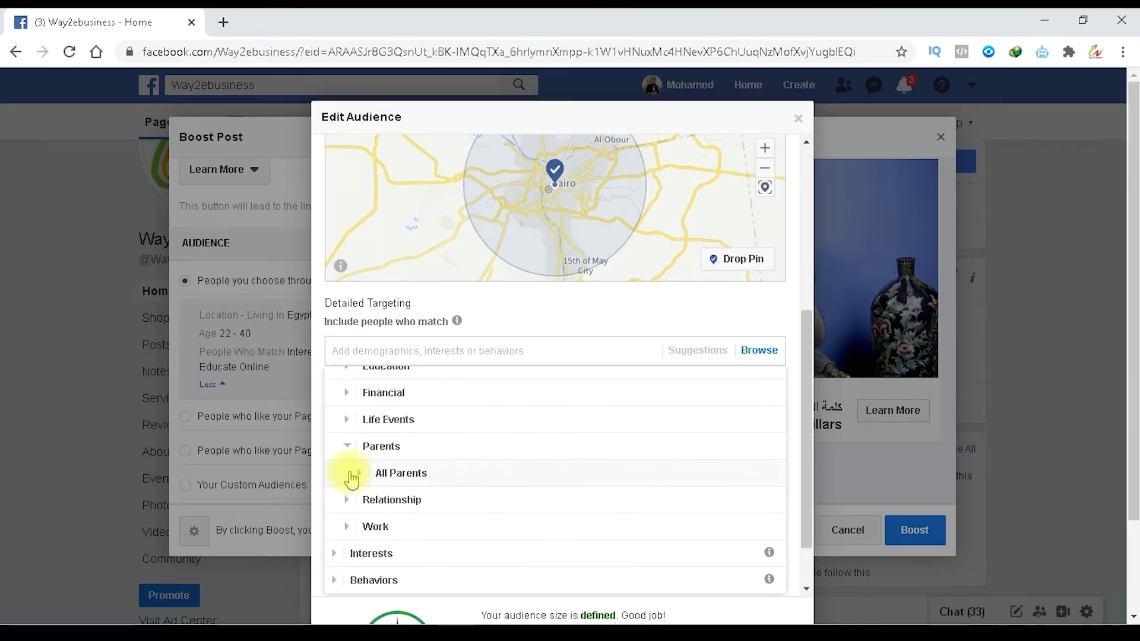
# Browse the Parents and Relationship options under Demographics, including the children's age groups and every relationship status.
pyautogui.click(368, 403)
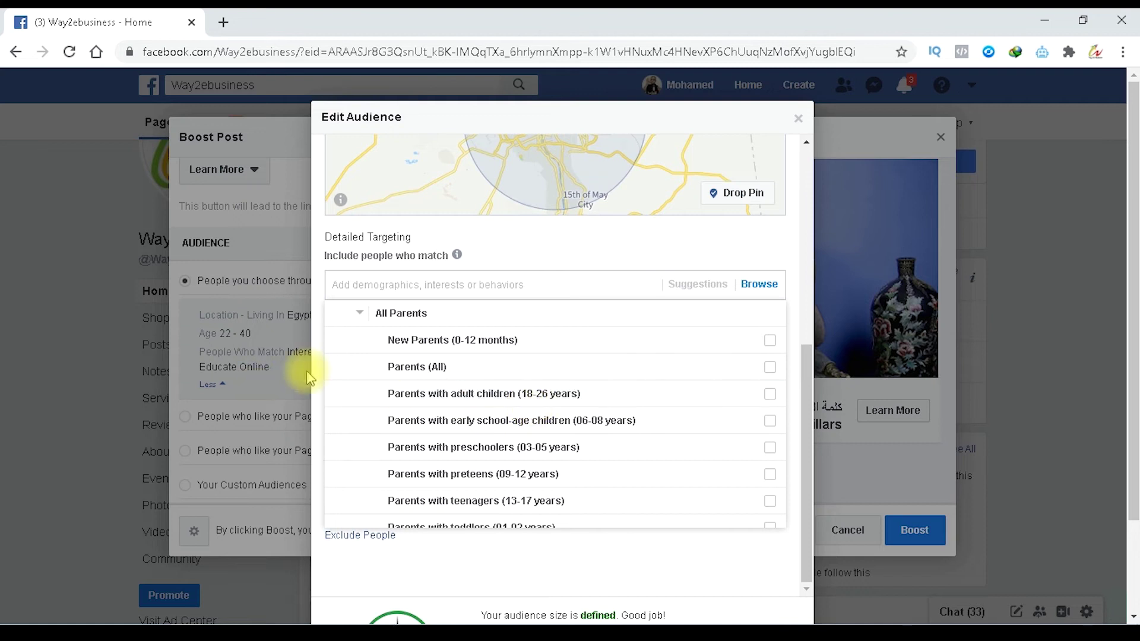
pyautogui.click(360, 313)
pyautogui.scroll(1, 404, 427)
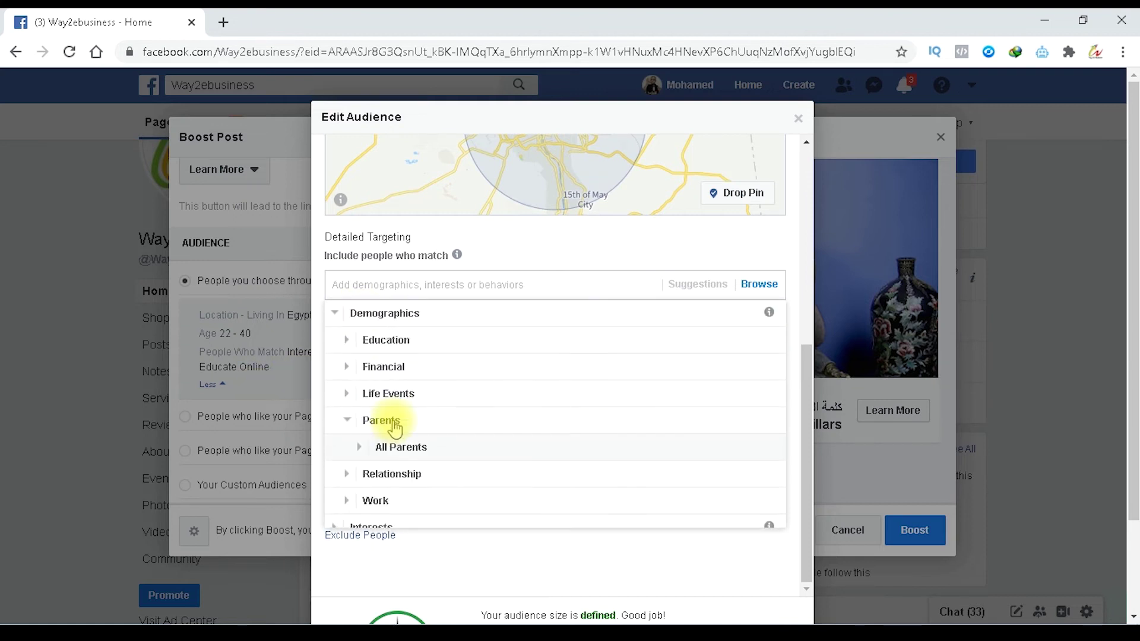
pyautogui.click(415, 421)
pyautogui.click(346, 433)
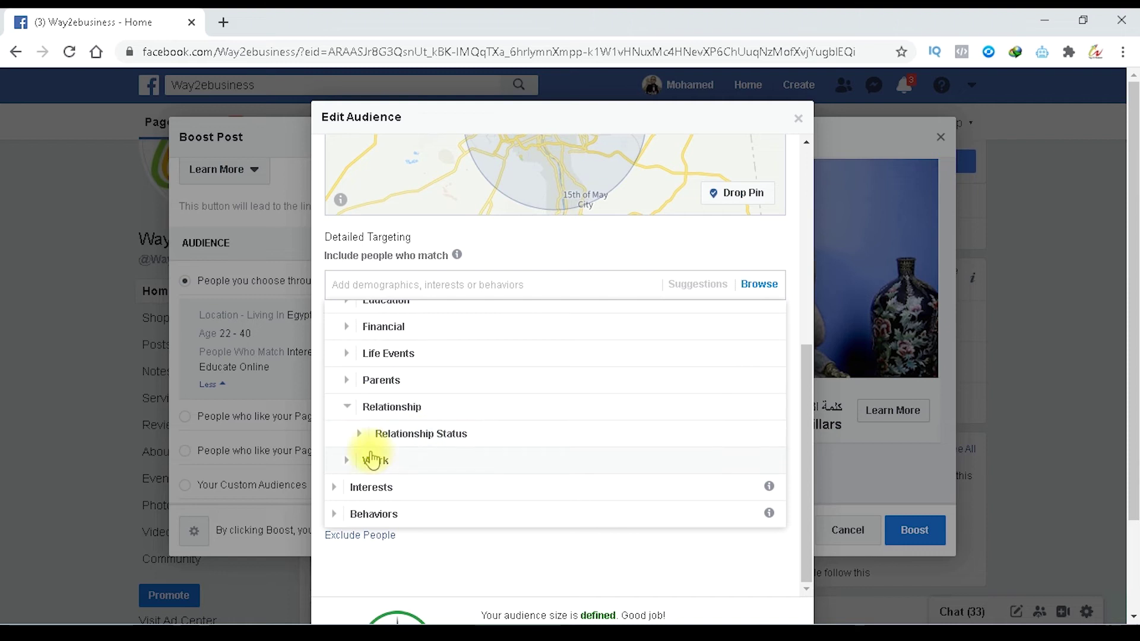
pyautogui.click(359, 434)
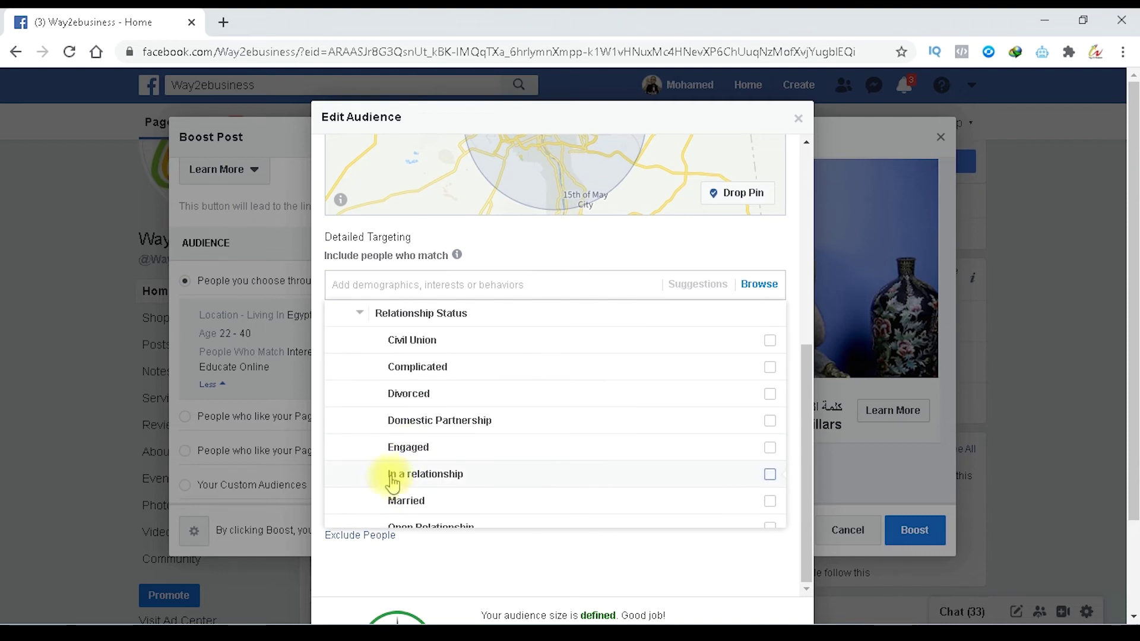
pyautogui.scroll(-1, 495, 460)
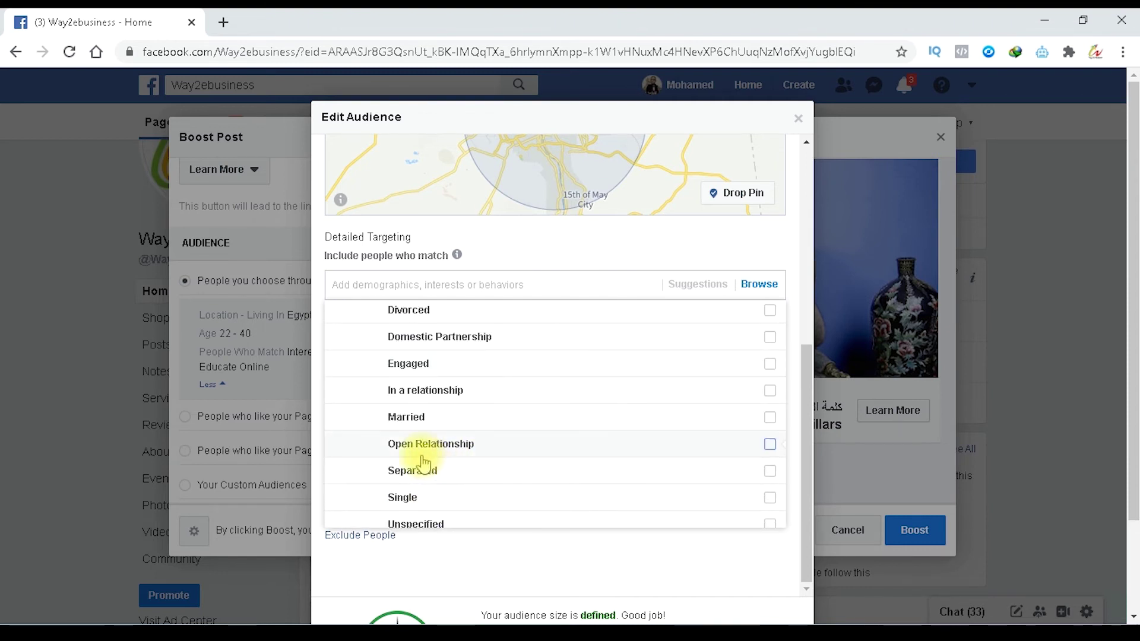
pyautogui.scroll(-1, 510, 426)
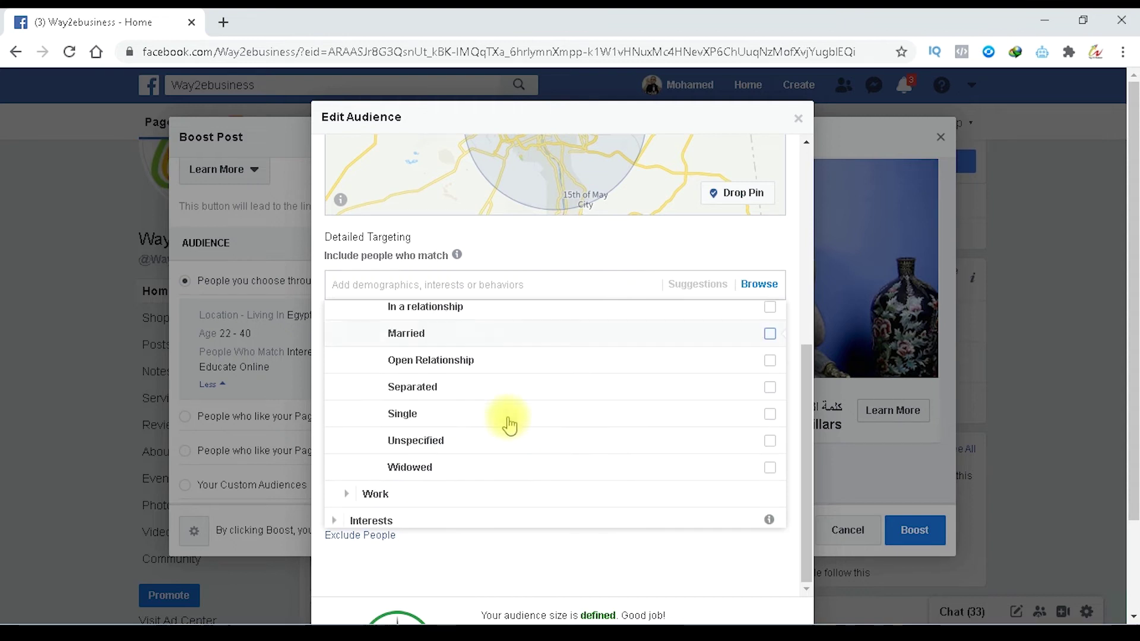
pyautogui.click(475, 416)
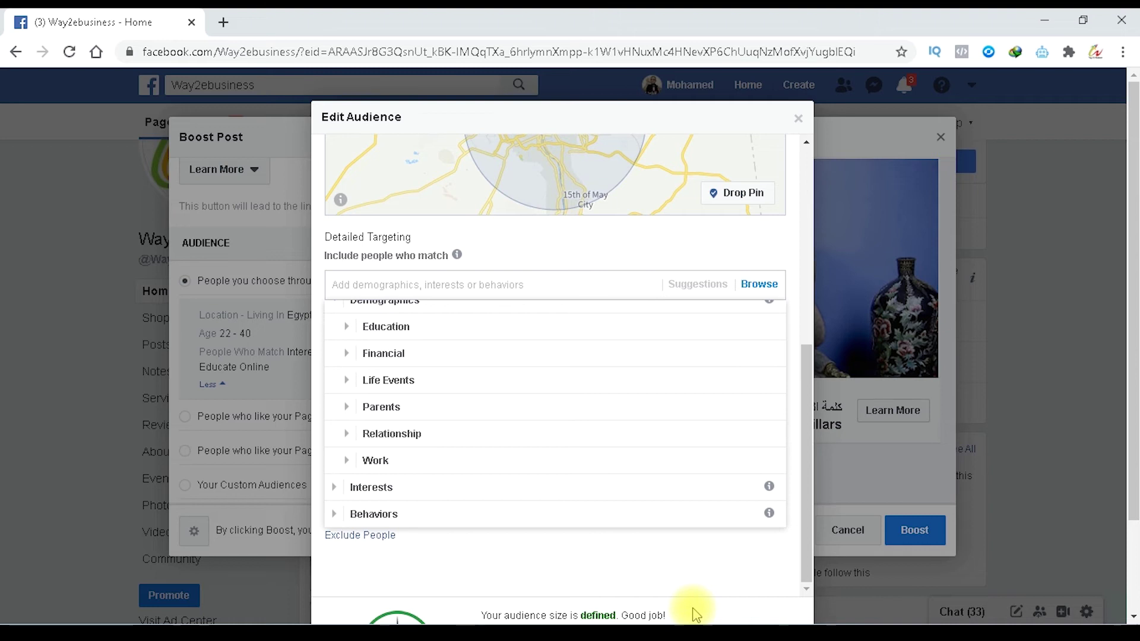
# Collapse the Demographics category and close the audience editor without saving the edits.
pyautogui.scroll(-2, 694, 612)
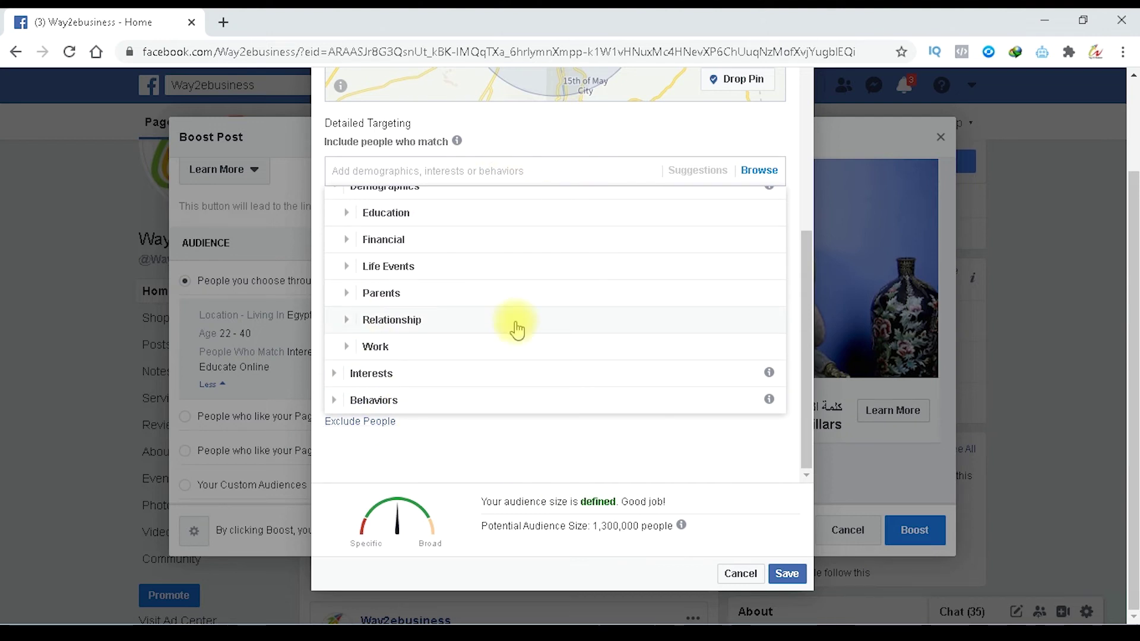
pyautogui.scroll(1, 517, 325)
pyautogui.click(331, 196)
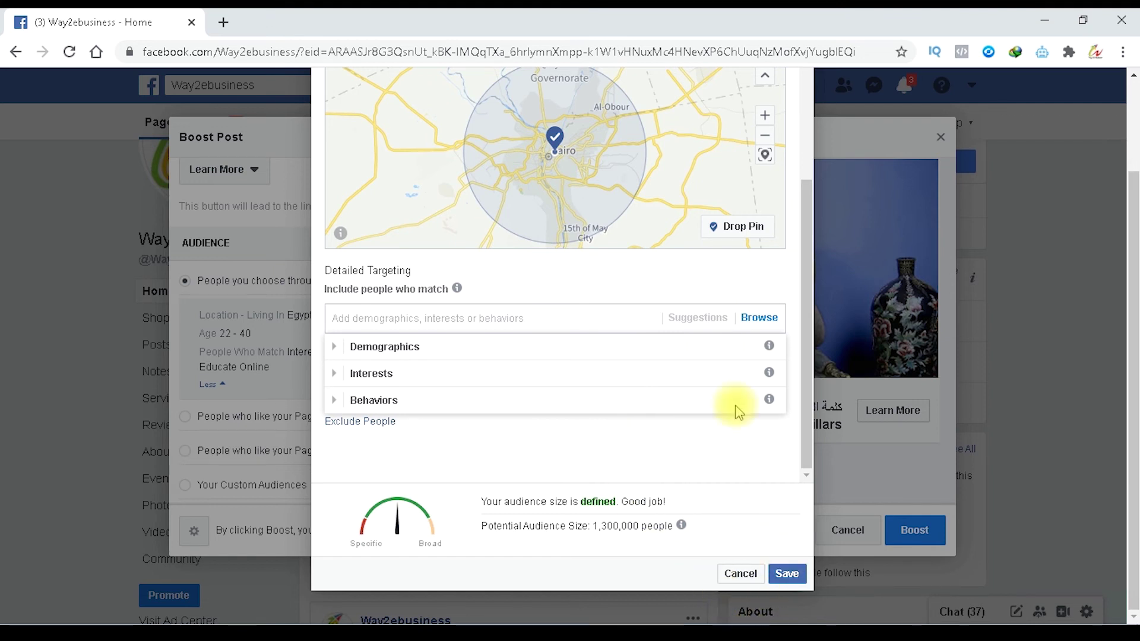
pyautogui.scroll(5, 719, 327)
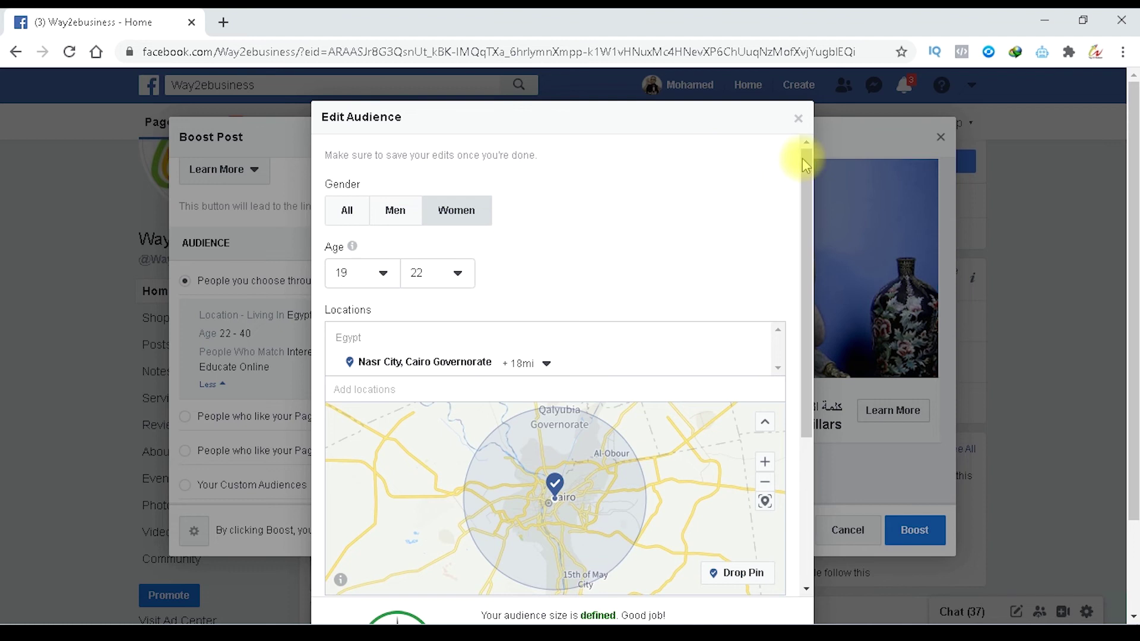
pyautogui.click(800, 119)
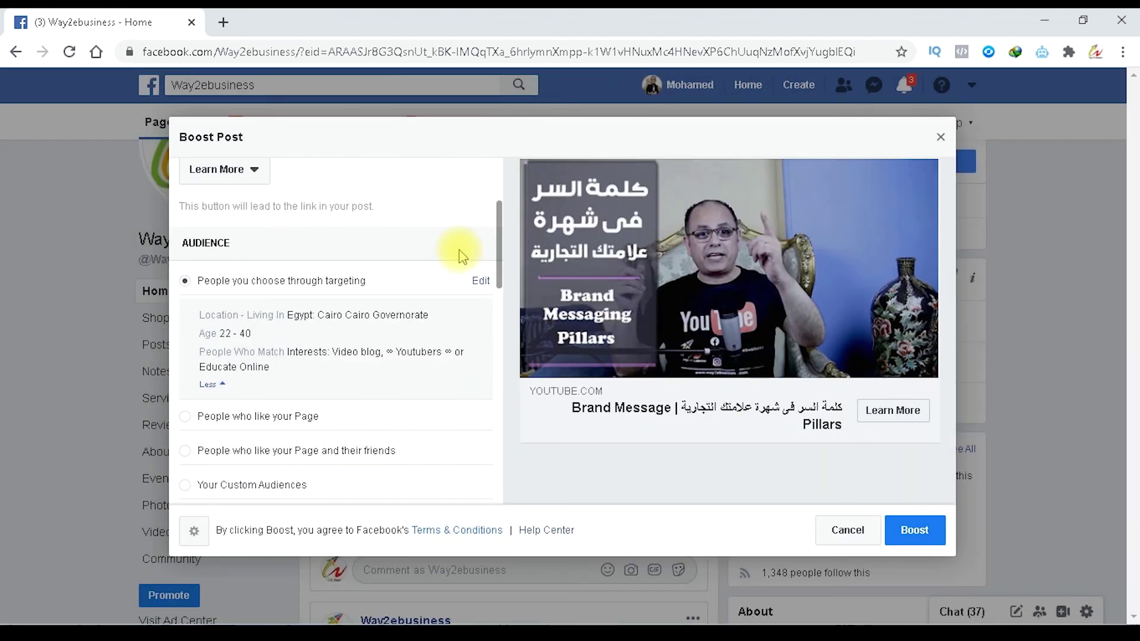
# Lower the boosted post's total budget to 300 Egyptian pounds.
pyautogui.scroll(-5, 461, 252)
pyautogui.scroll(-3, 462, 255)
pyautogui.scroll(1, 461, 250)
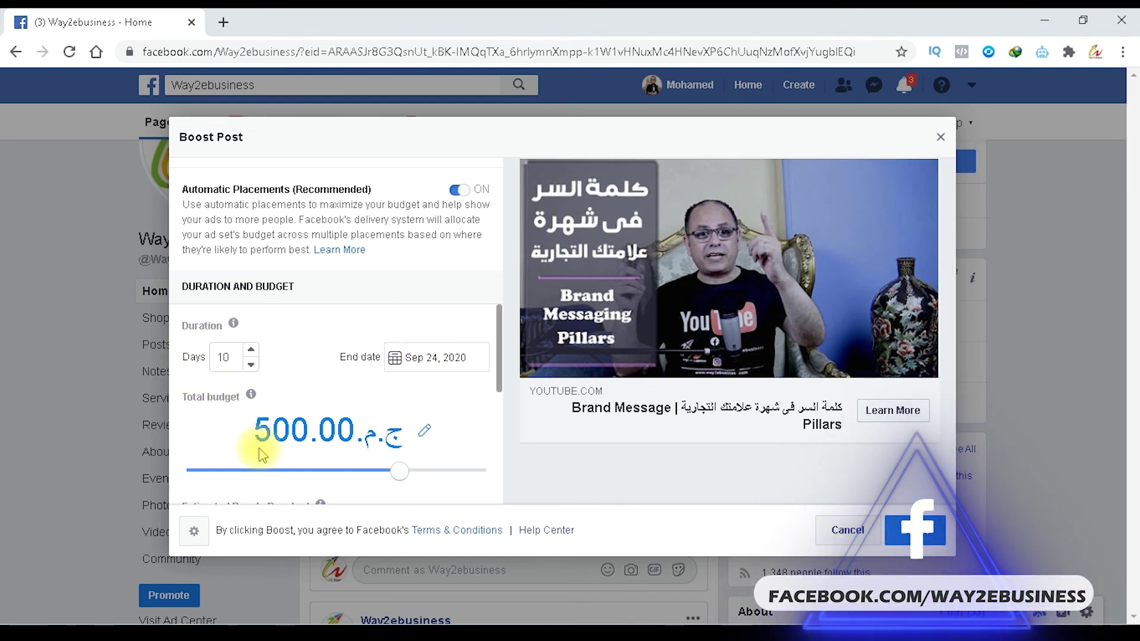
pyautogui.moveTo(502, 321); pyautogui.dragTo(498, 364)
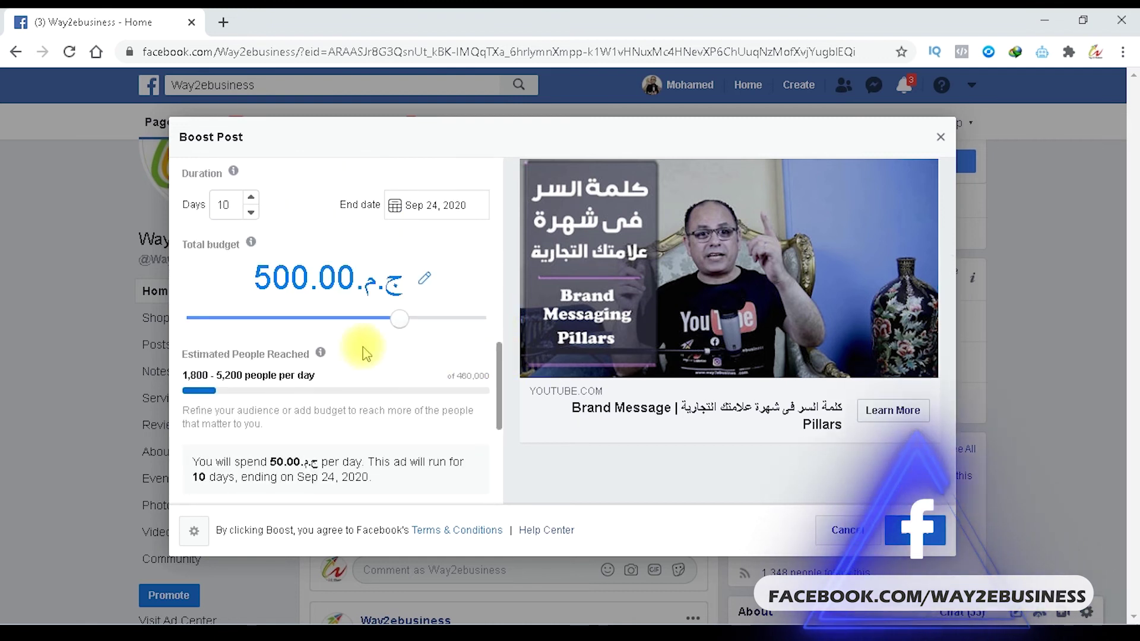
pyautogui.moveTo(399, 330); pyautogui.dragTo(362, 321)
pyautogui.moveTo(252, 243)
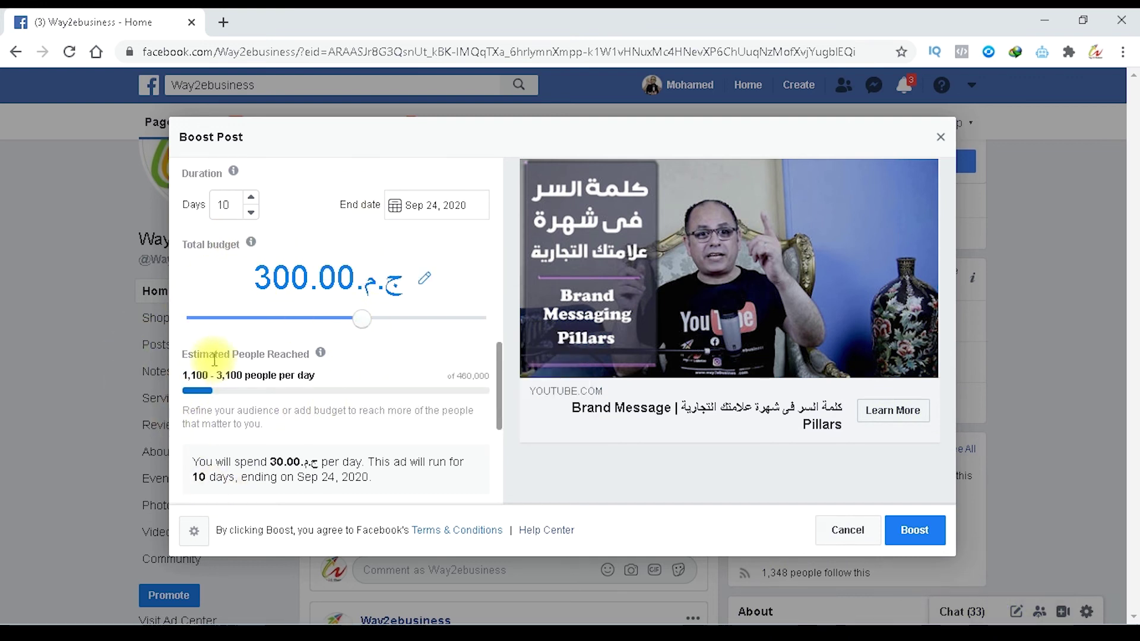
pyautogui.moveTo(202, 355)
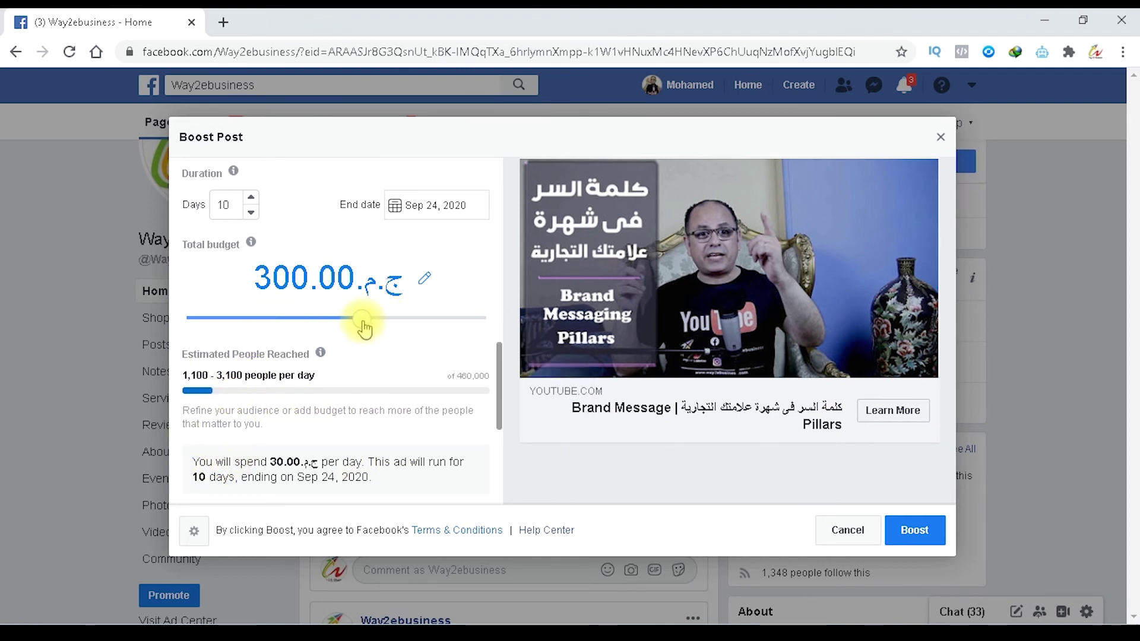
# Try total budgets of 5,000 and 500 Egyptian pounds, then set a budget equal to 100 pounds per day for 10 days.
pyautogui.moveTo(362, 323); pyautogui.dragTo(526, 315)
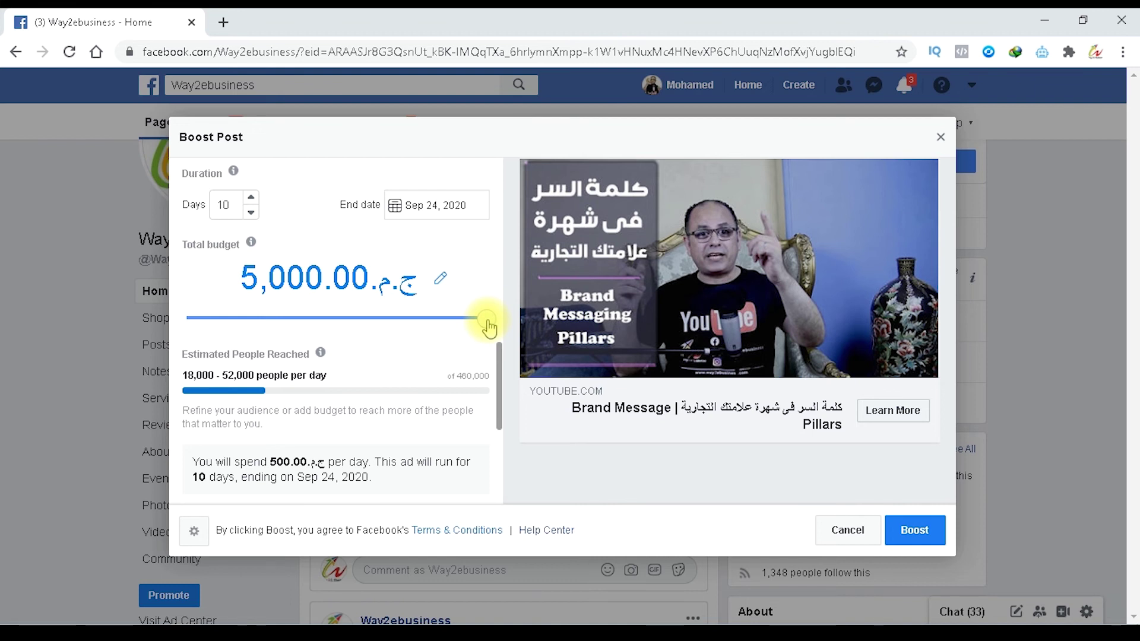
pyautogui.moveTo(488, 326); pyautogui.dragTo(402, 343)
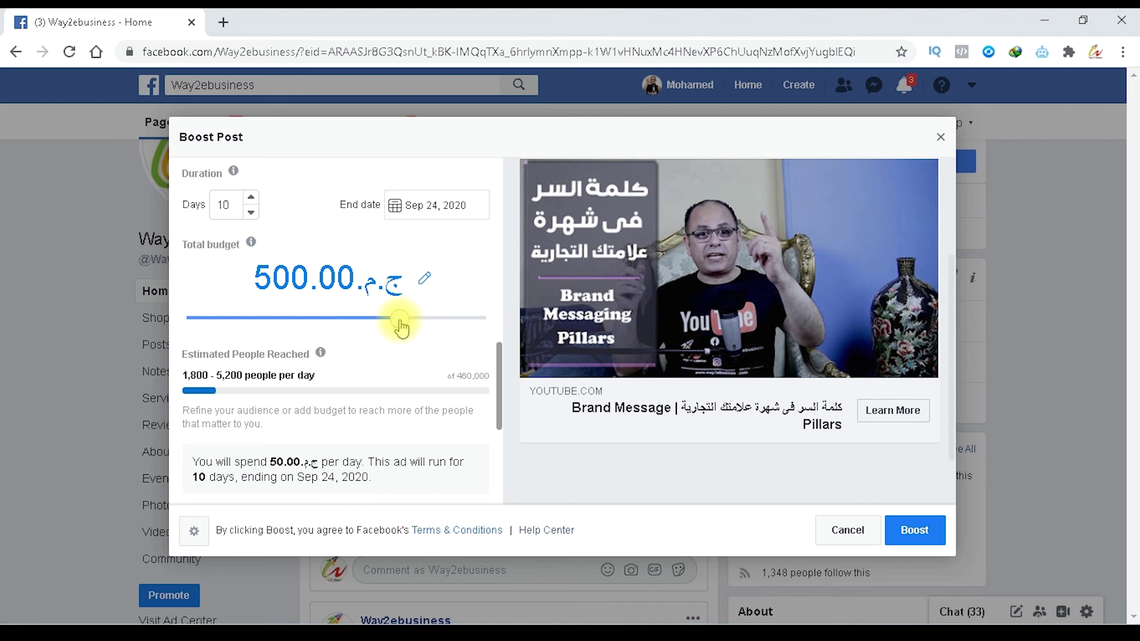
pyautogui.moveTo(402, 327); pyautogui.dragTo(480, 333)
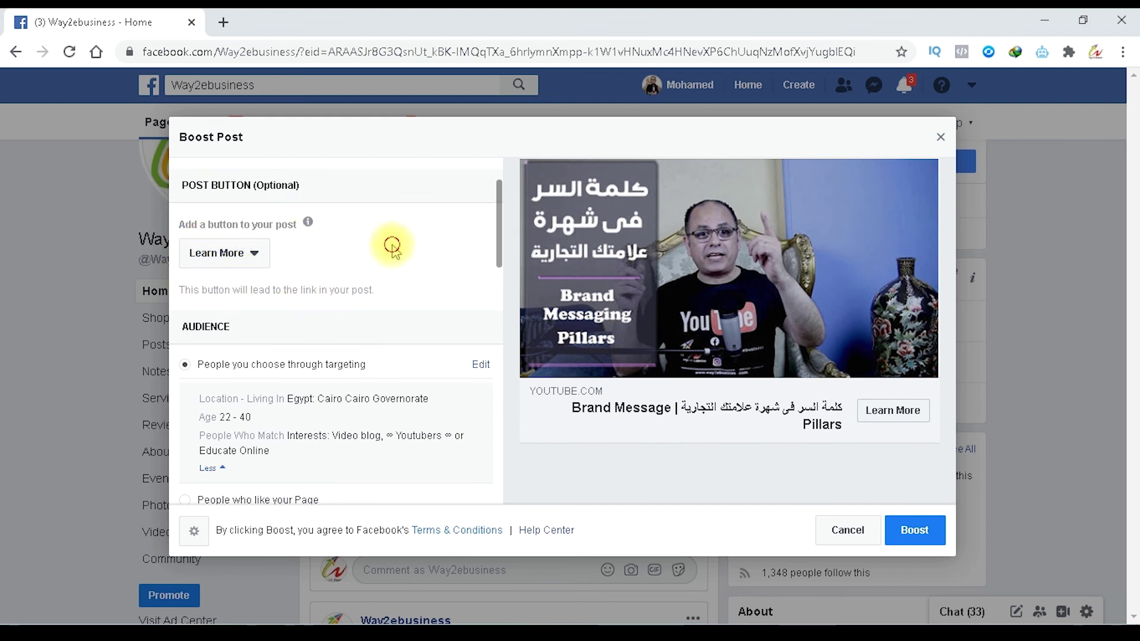
# Review the Desktop News Feed preview and the boost's settings from the post button through tracking conversions and payment.
pyautogui.scroll(2, 363, 300)
pyautogui.scroll(-2, 365, 288)
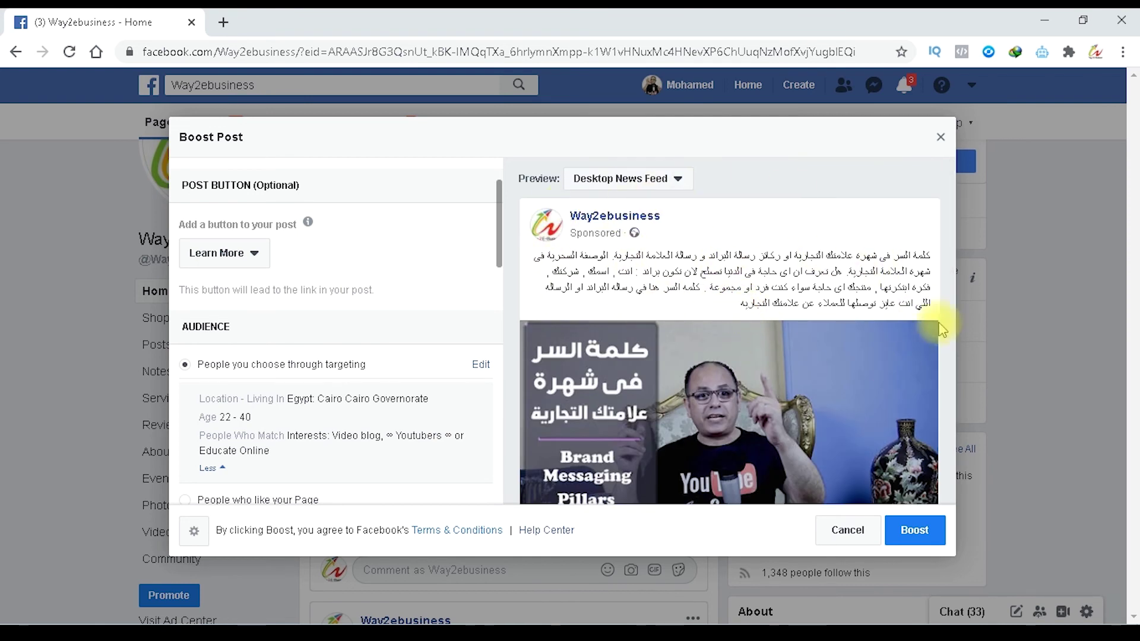
pyautogui.scroll(-3, 776, 282)
pyautogui.scroll(3, 727, 339)
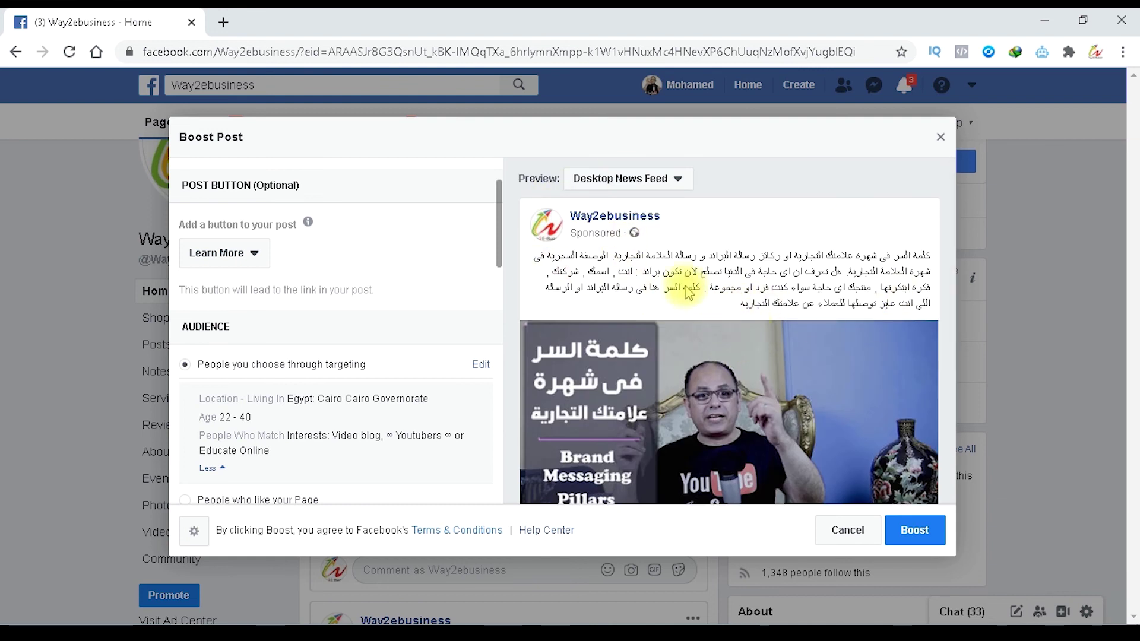
pyautogui.moveTo(308, 222)
pyautogui.scroll(-10, 324, 247)
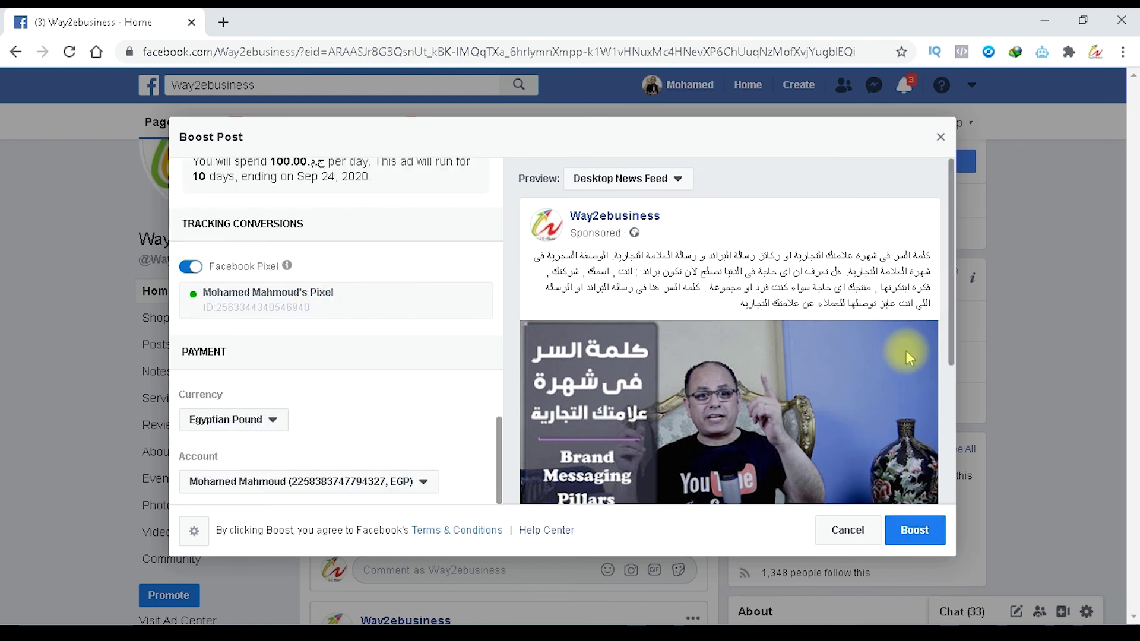